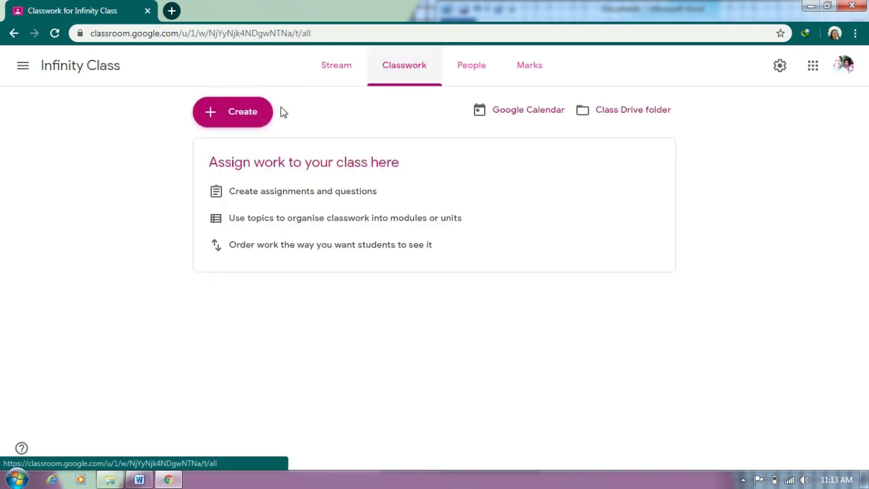
Step: Create a quiz assignment in Infinity Class and title it "Quiz 1"
click(256, 114)
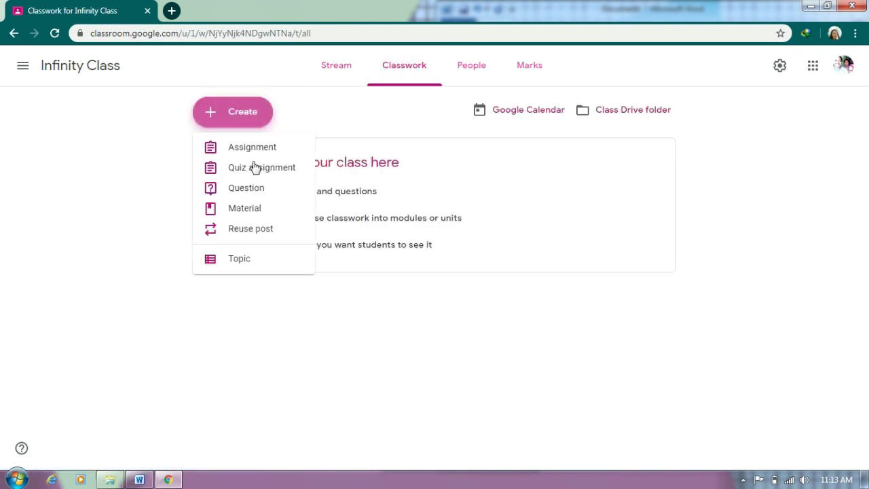
click(255, 175)
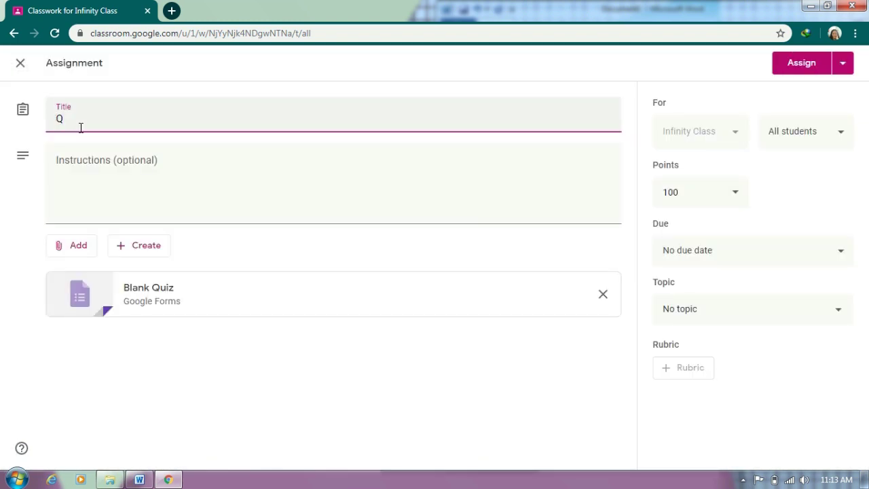
click(109, 165)
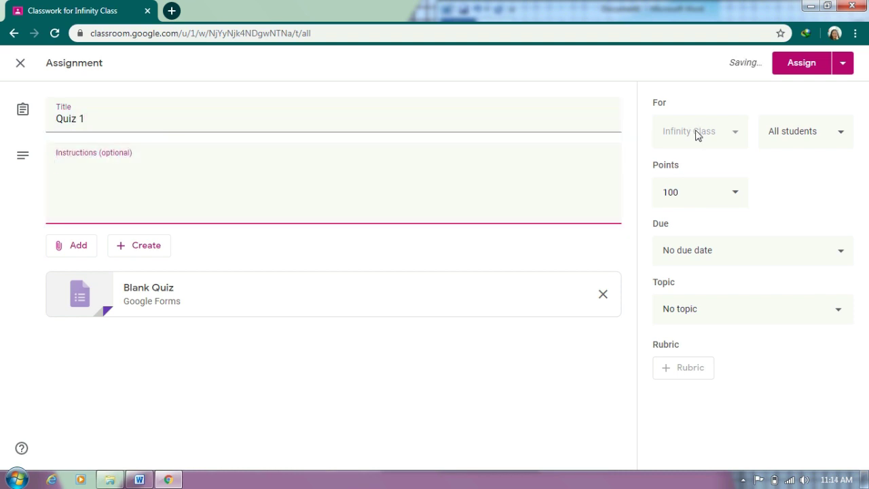
Step: Set the assignment's due date to 4 Apr 2020 at 23:59, leaving it without a topic
click(710, 250)
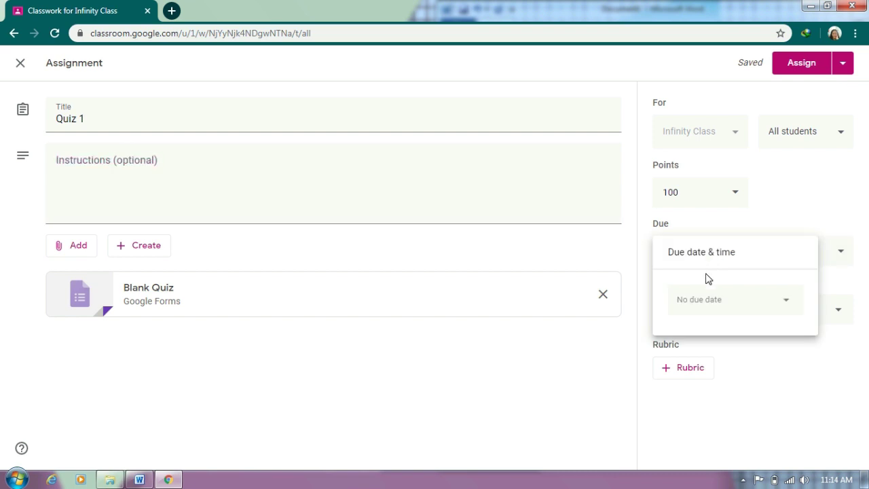
click(710, 304)
click(777, 362)
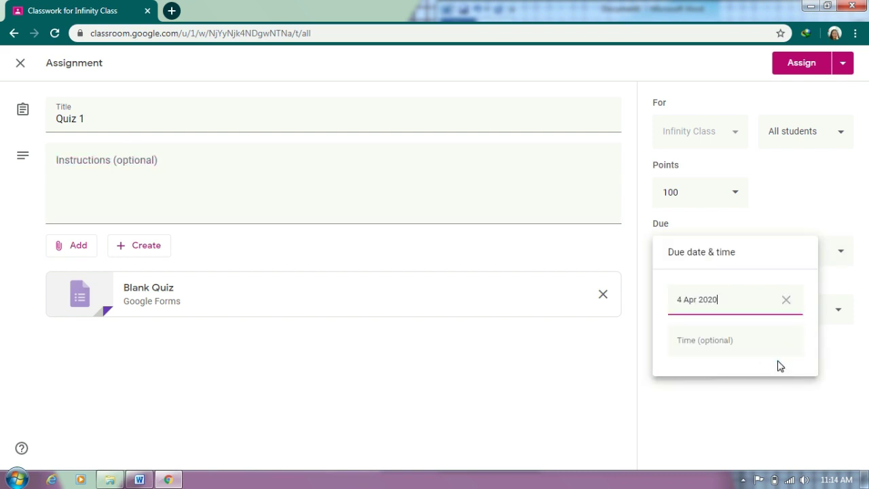
click(733, 343)
click(604, 391)
click(713, 309)
click(599, 349)
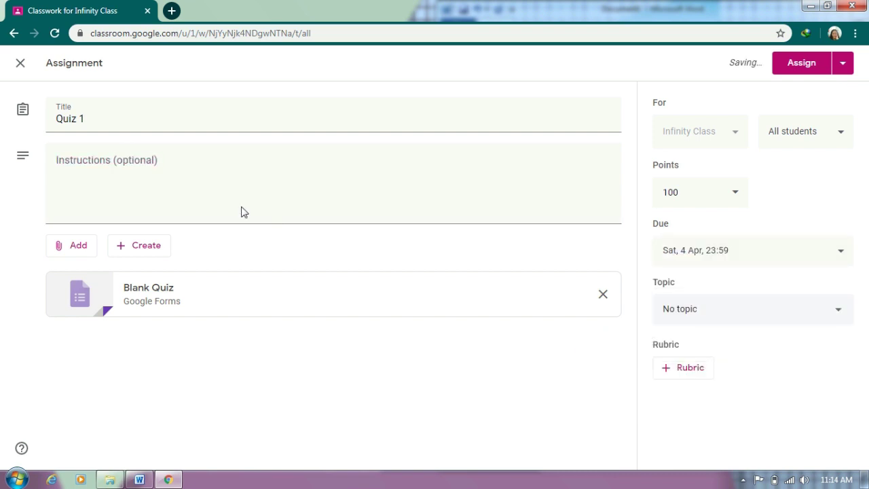
Step: Open the attached Blank Quiz form and change its heading to "Basic Counting"
click(150, 305)
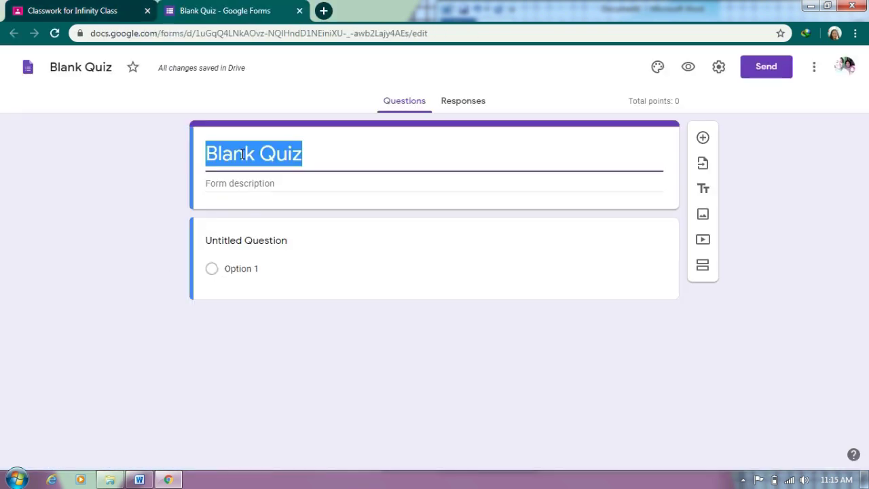
text(Basic Counting)
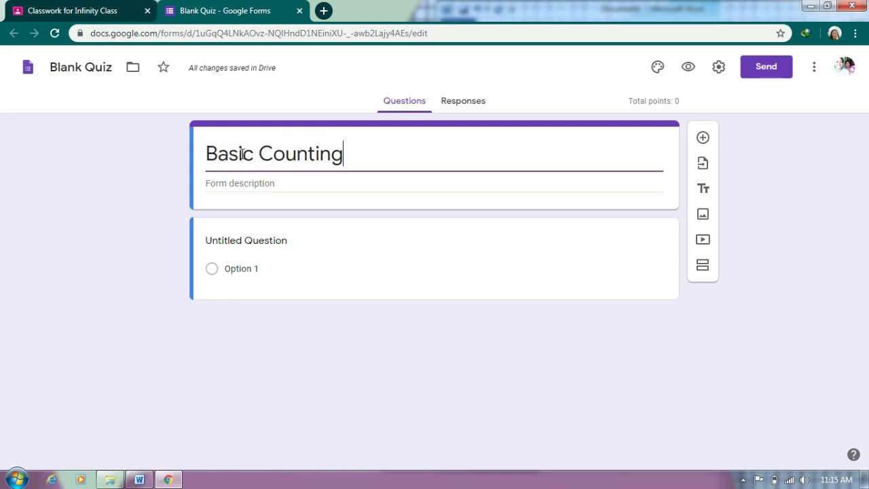
click(244, 239)
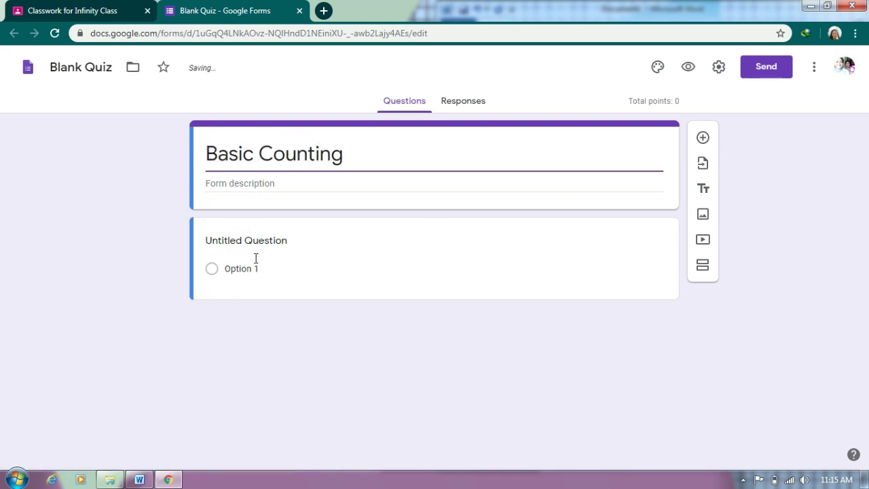
Step: Turn the untitled question into a required short-answer question labelled "Student Name"
click(246, 240)
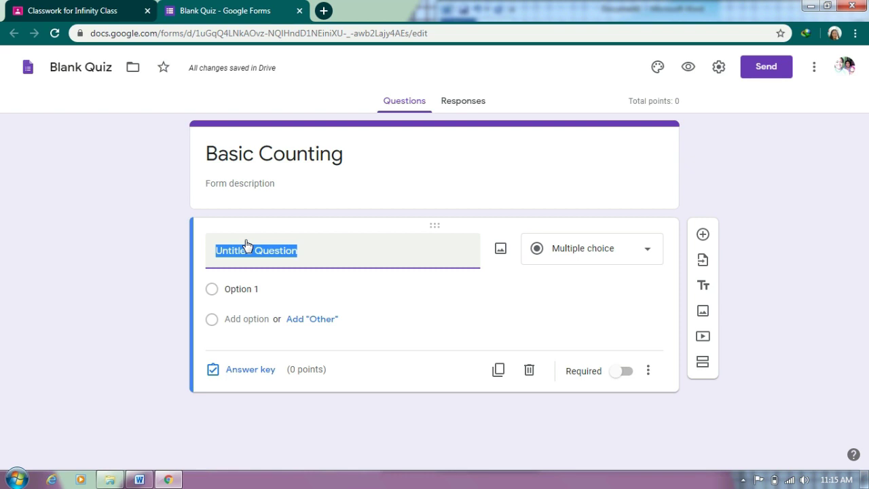
text(Student Name)
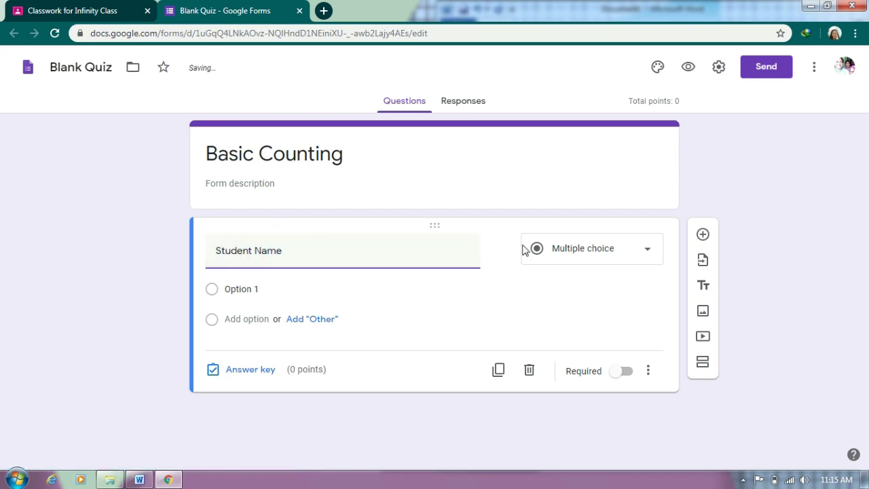
click(595, 252)
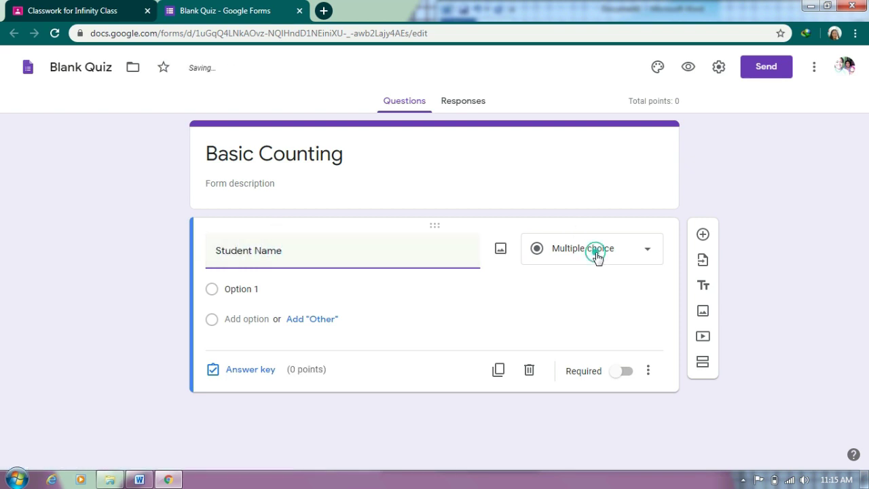
click(596, 257)
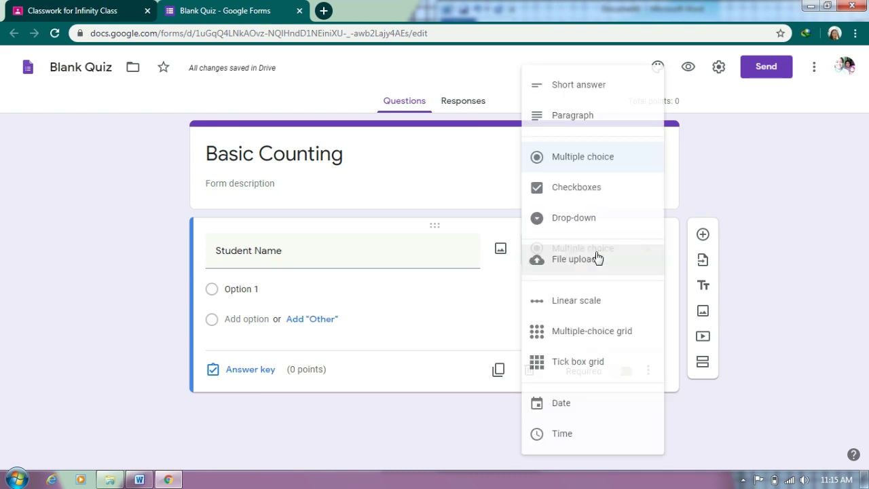
click(579, 88)
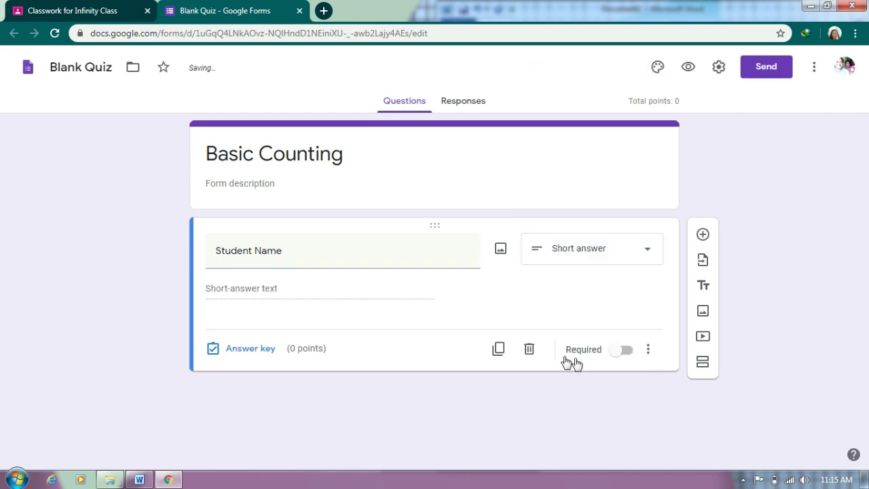
click(623, 351)
Step: Add a required short-answer question labelled "Student Number"
click(702, 234)
text(Student Number)
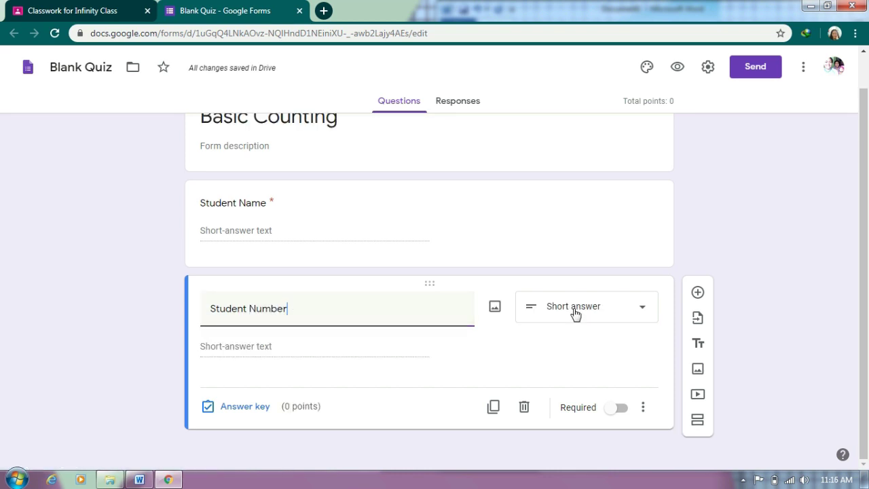
click(575, 313)
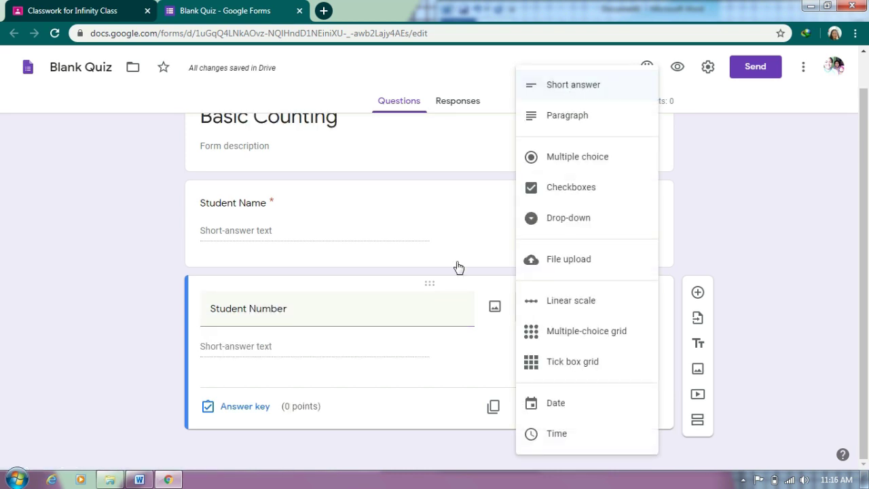
click(457, 267)
click(618, 408)
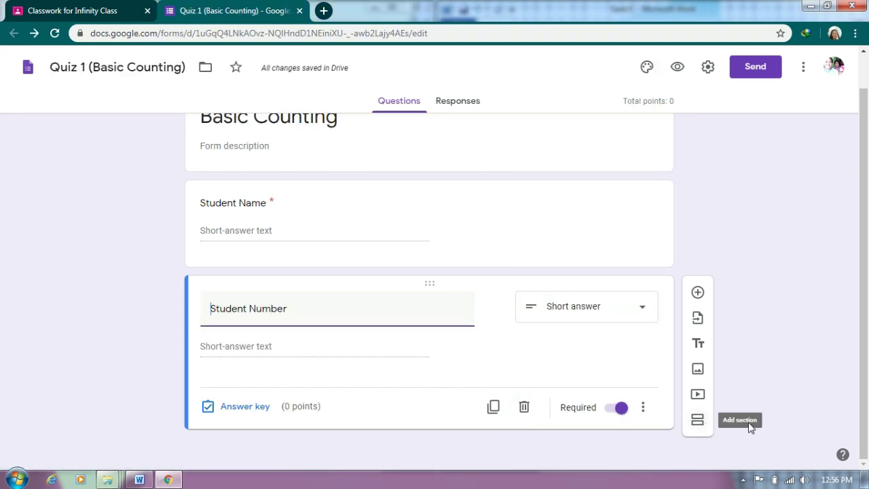
Step: Add a second section after the student details and title it "Questions"
click(780, 349)
click(698, 420)
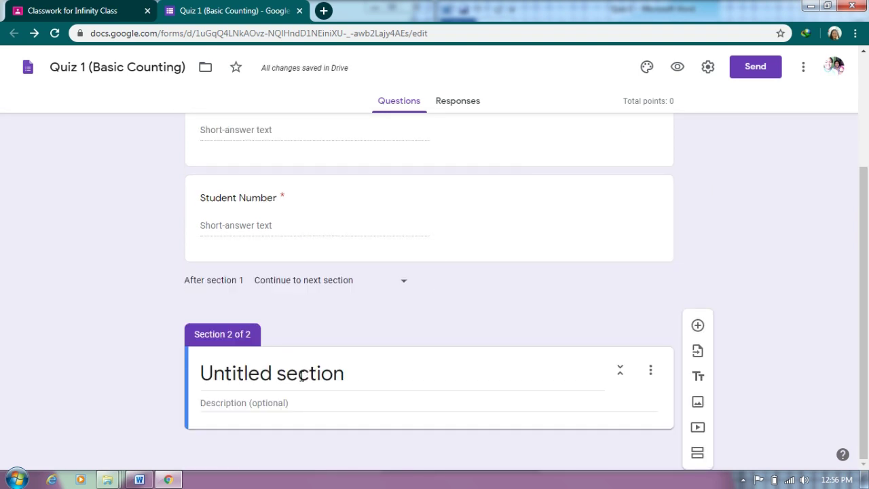
click(301, 377)
text(Quest)
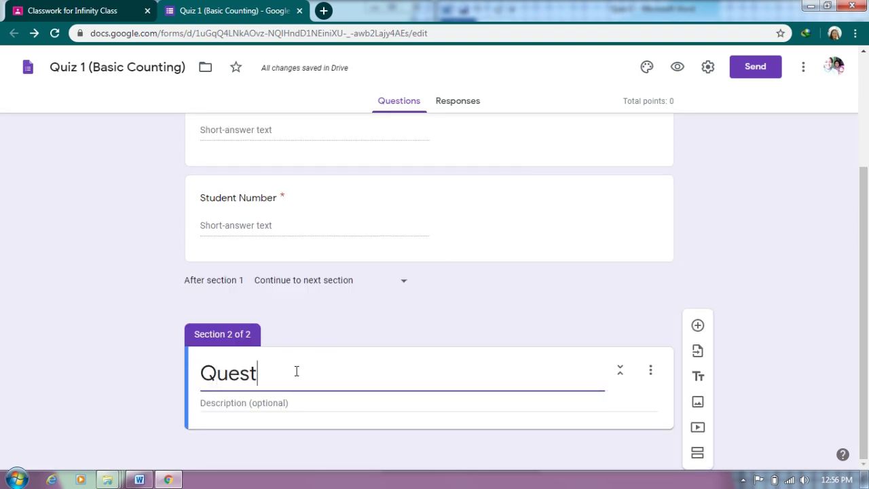
text(ions)
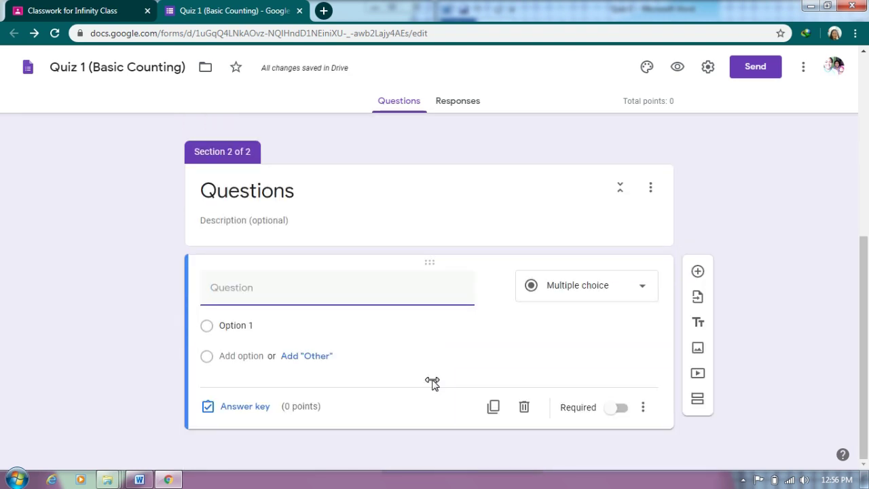
Step: Place the form beside the Word document Quiz 1 and enter the multiple-choice question "10 x 2 -5 = ..."
key(super+Left)
click(715, 203)
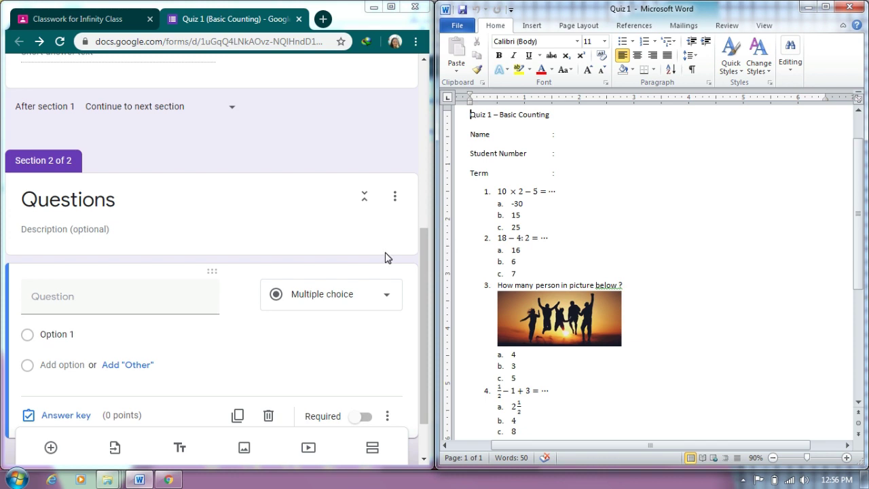
click(368, 293)
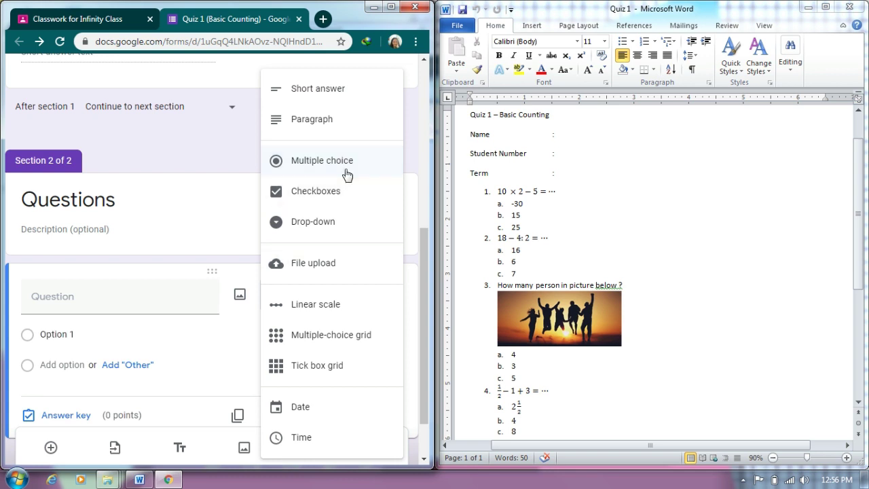
click(345, 170)
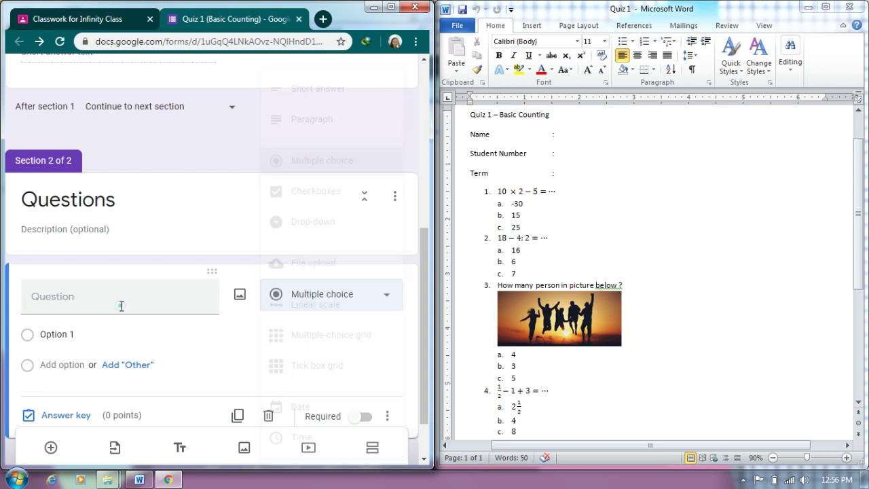
click(120, 304)
text(10 x 2 -5)
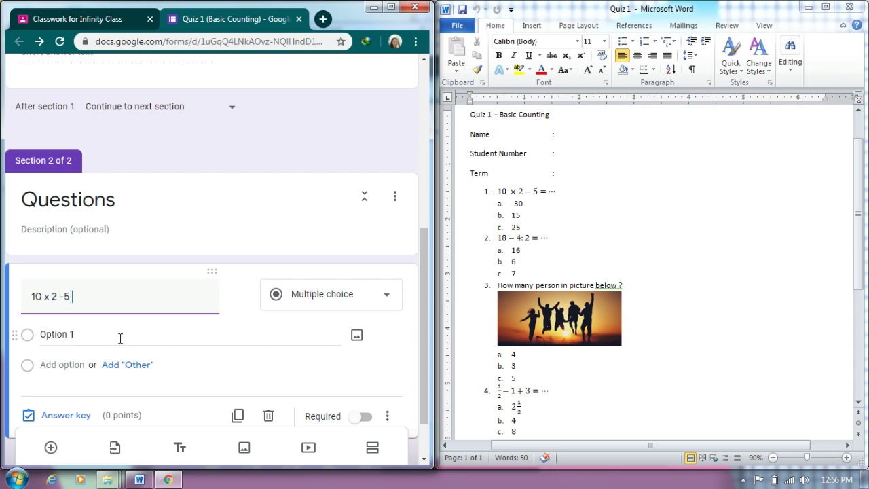
text( = ...)
Step: Enter -30, 15 and 25 as the answer options of the question "10 x 2 -5 = ..."
scroll(120, 338, down, 1)
click(66, 278)
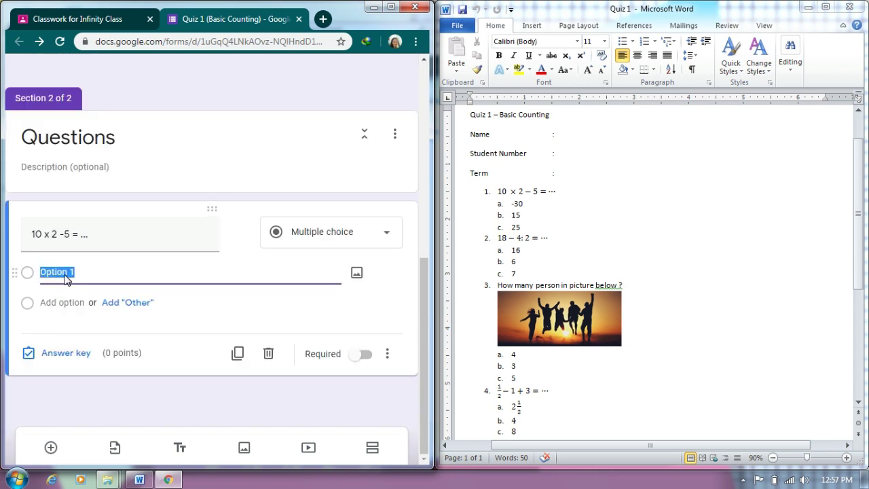
text(-30)
key(Return)
text(15)
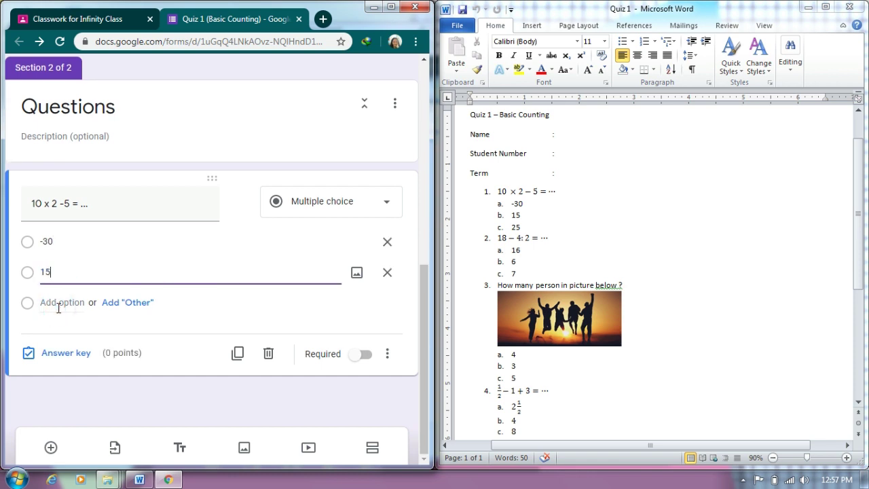
key(Return)
text(25)
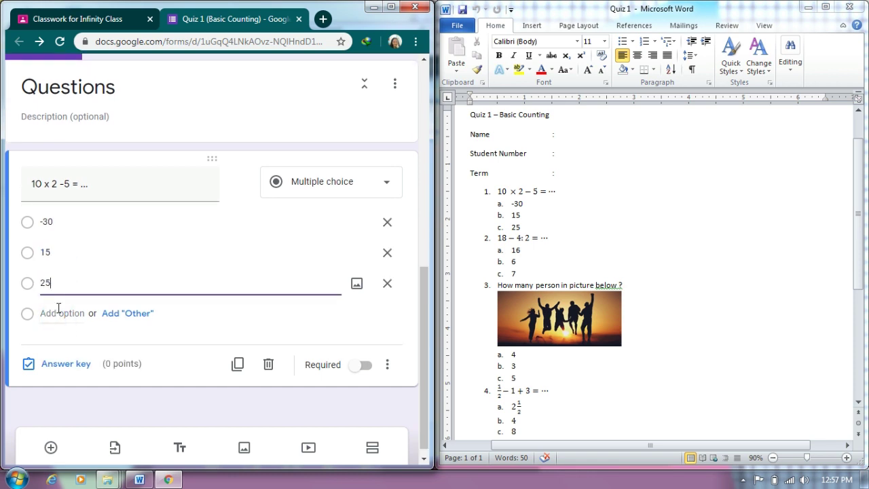
Step: Mark 15 as the correct answer worth 25 points and make the question required
click(61, 364)
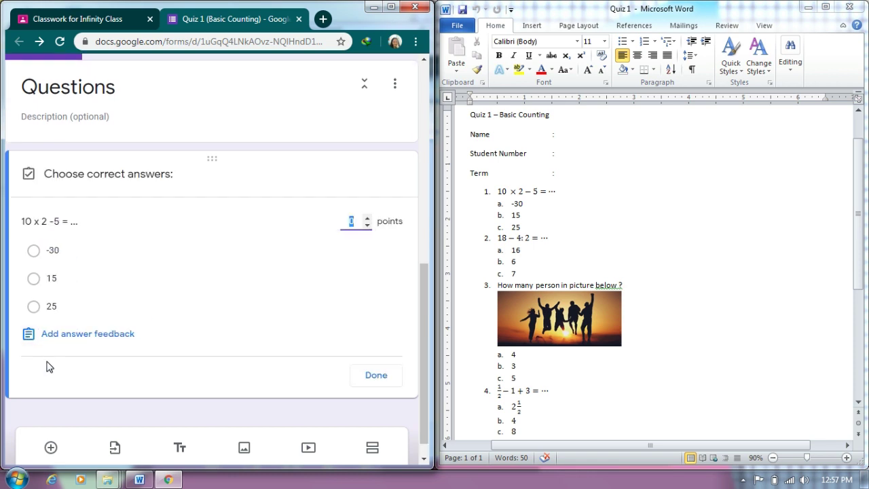
click(33, 279)
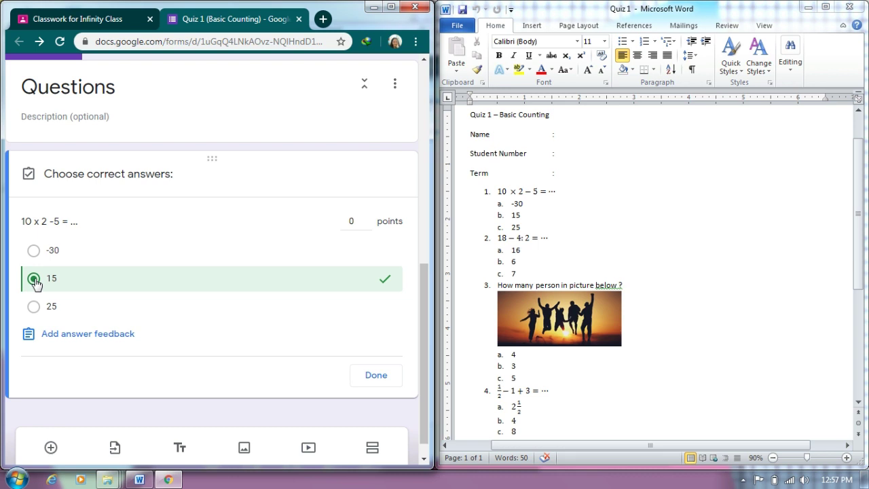
click(353, 221)
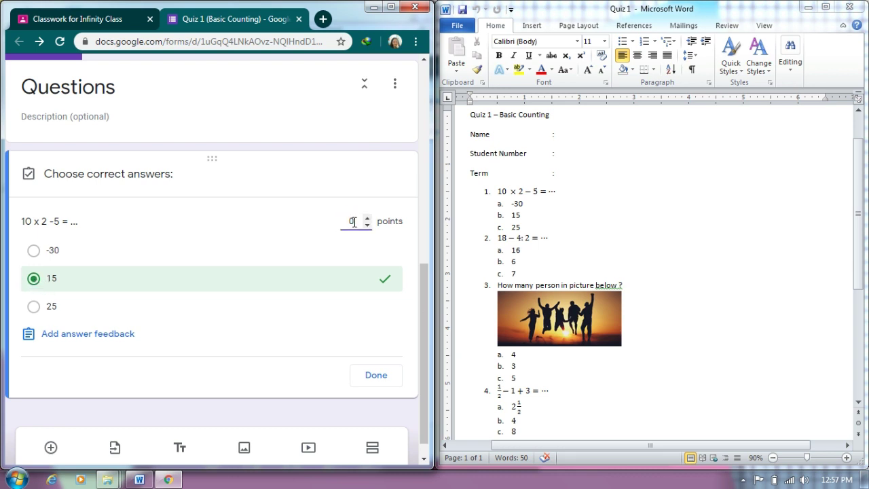
scroll(372, 346, down, 1)
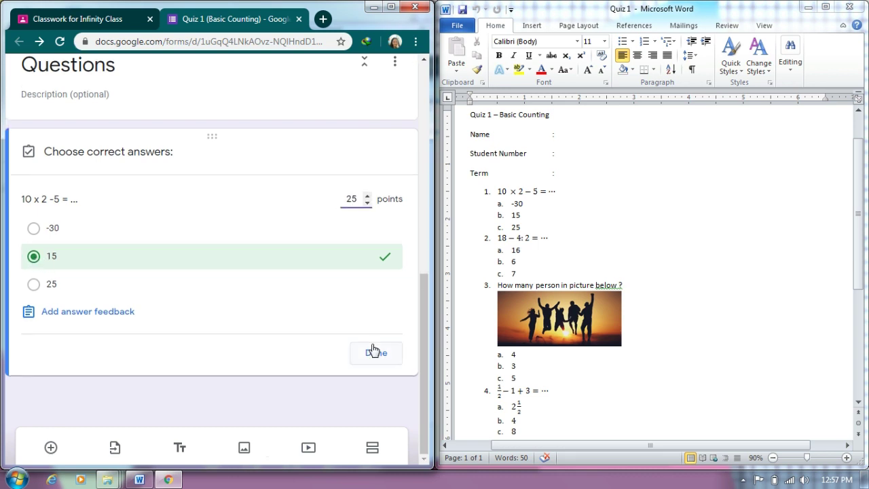
click(374, 352)
click(364, 354)
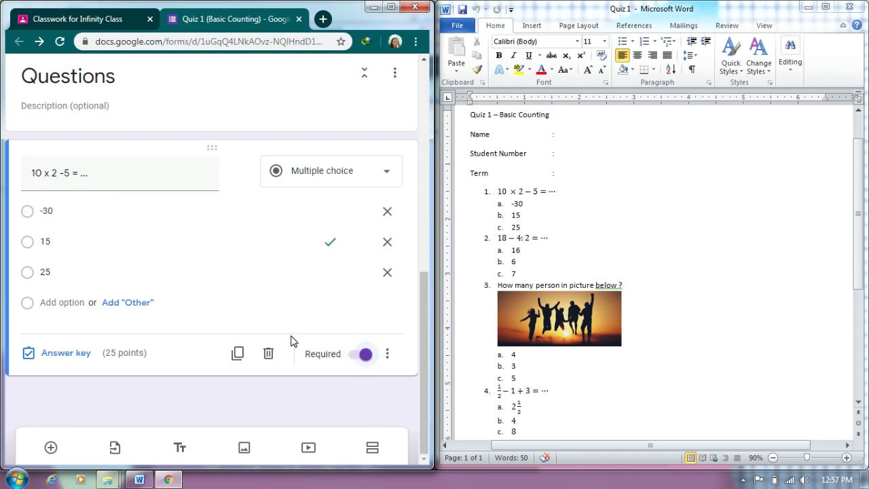
Step: Add the multiple-choice question "18 - 4 : 2 = ..." with the answer options 16, 6 and 7
click(51, 448)
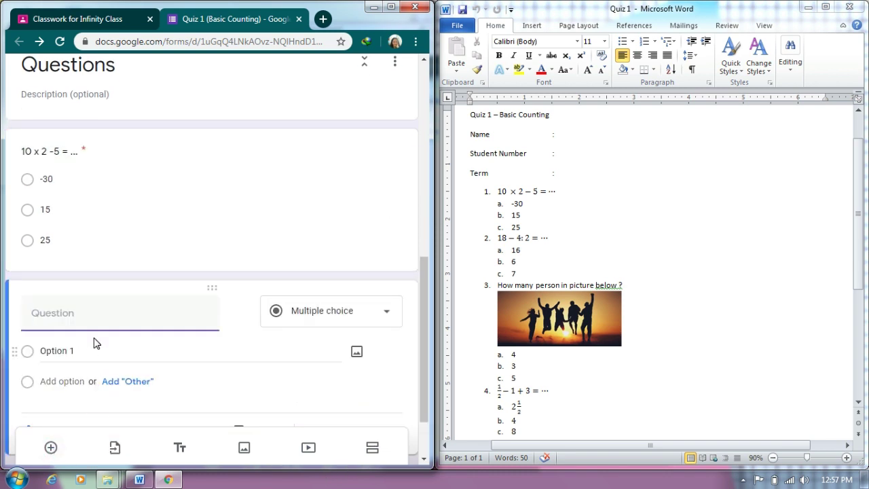
text(18 - 4 : 2 = ...)
click(53, 351)
text(16)
scroll(61, 340, down, 2)
click(61, 302)
text(6)
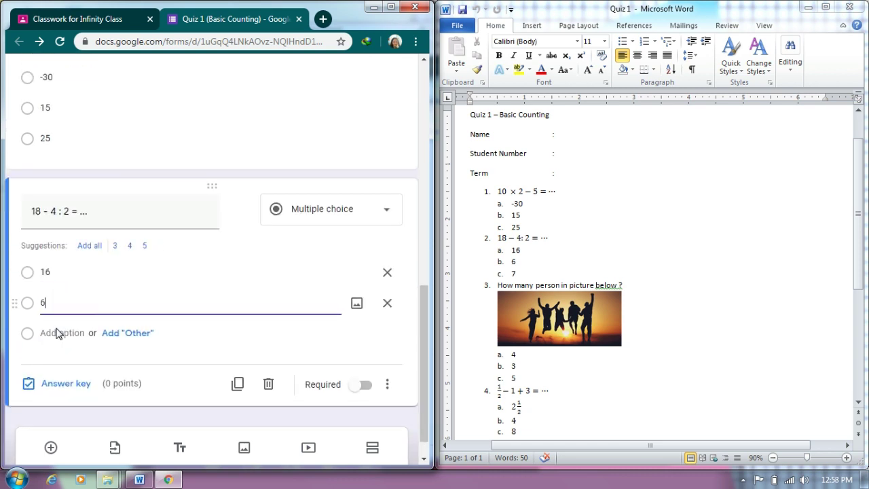
click(57, 332)
text(7)
Step: Mark 16 as the correct answer of the question "18 - 4 : 2 = ..." and make the question required
click(65, 413)
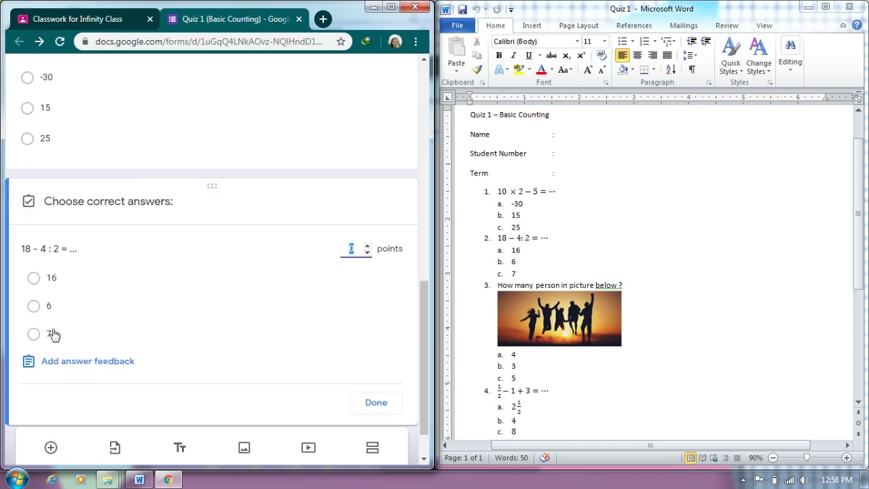
click(52, 275)
click(375, 402)
click(365, 392)
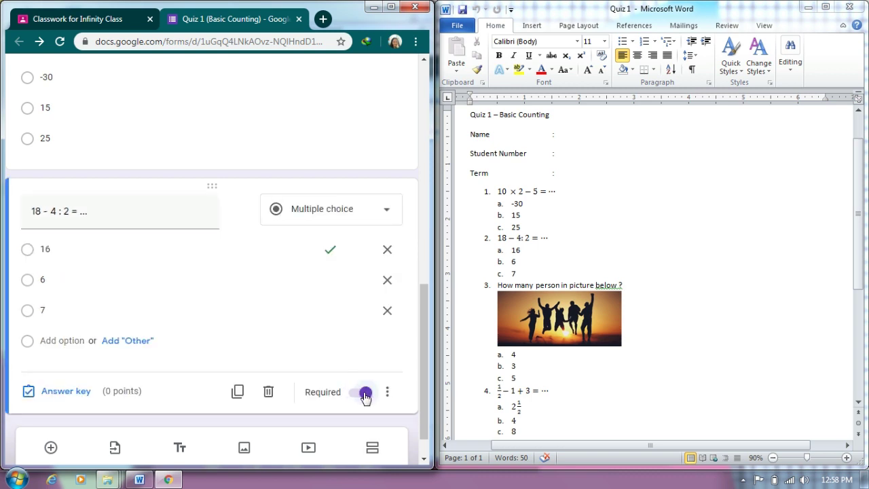
Step: Shuffle the option order of the question "18 - 4 : 2 = ..." and check the extra settings of the question "10 x 2 -5 = ..."
click(386, 392)
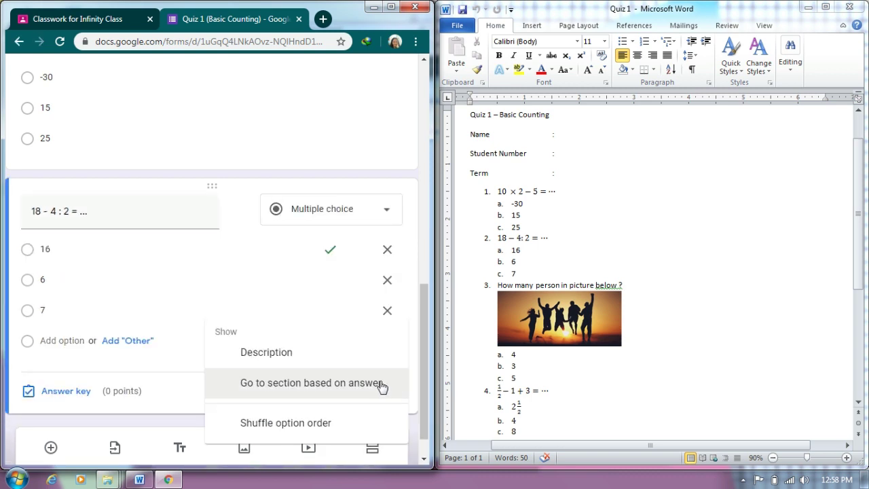
click(267, 423)
scroll(339, 264, up, 3)
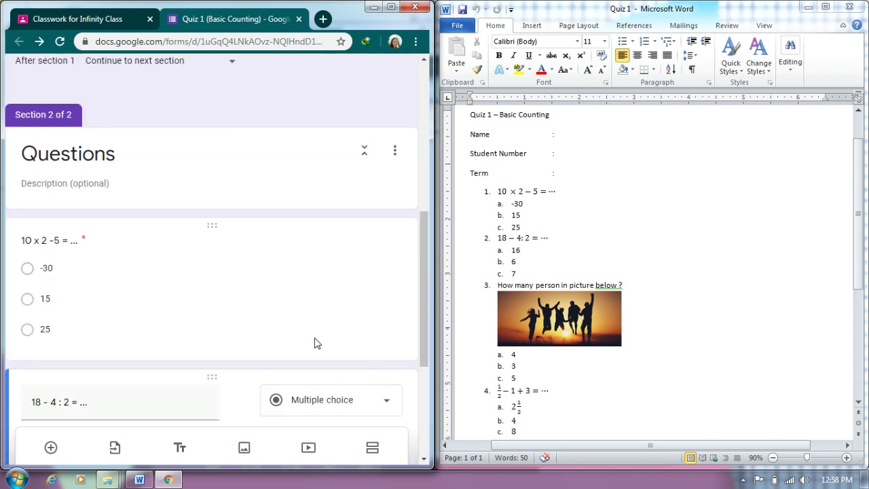
scroll(315, 343, down, 4)
scroll(277, 188, up, 4)
click(277, 235)
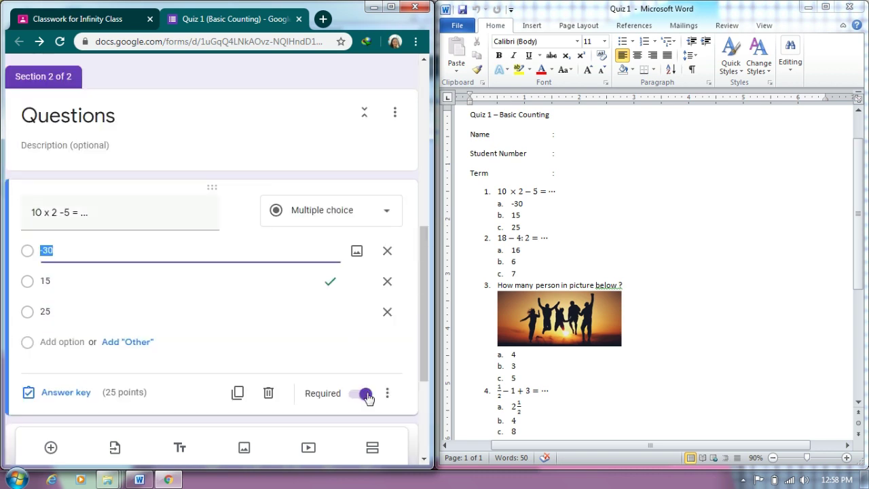
click(387, 393)
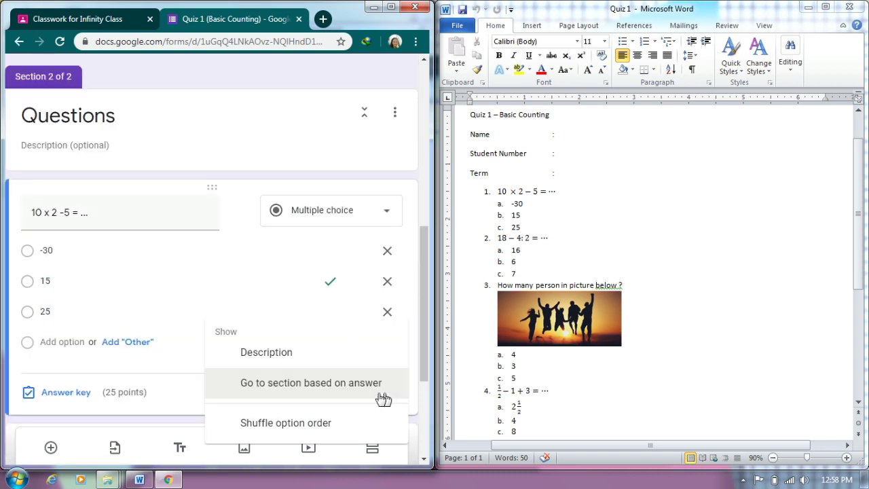
click(224, 354)
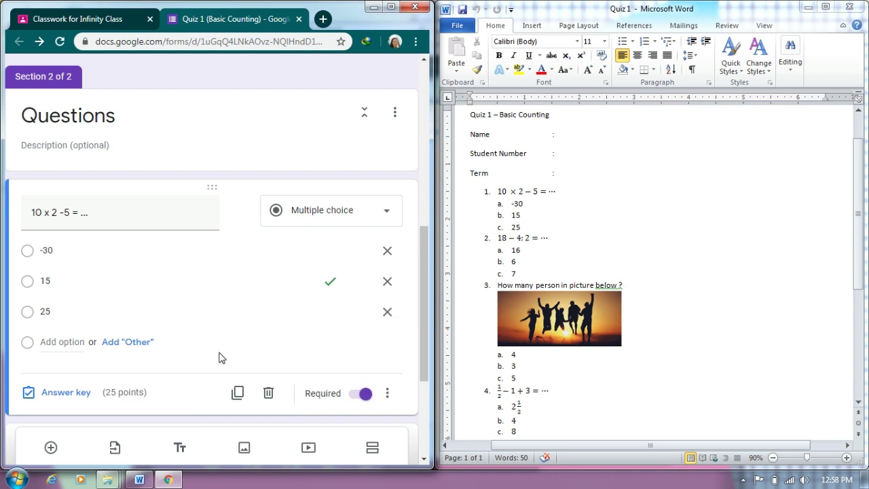
Step: Add a multiple-choice question reading "How many person in the picture below ?"
click(51, 446)
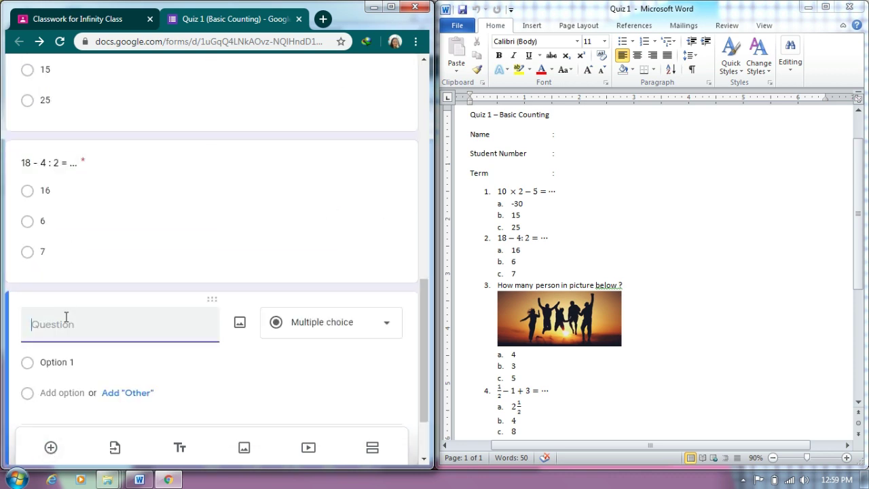
text(How many person in the pict)
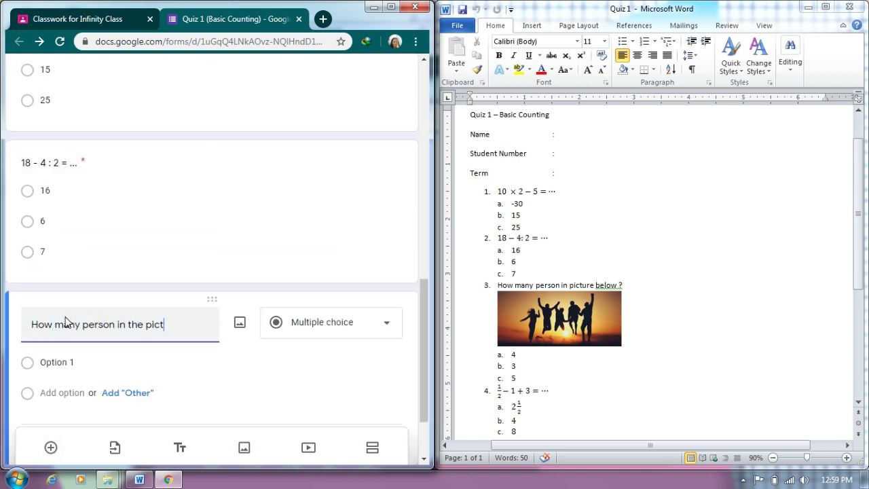
text(ure below ?)
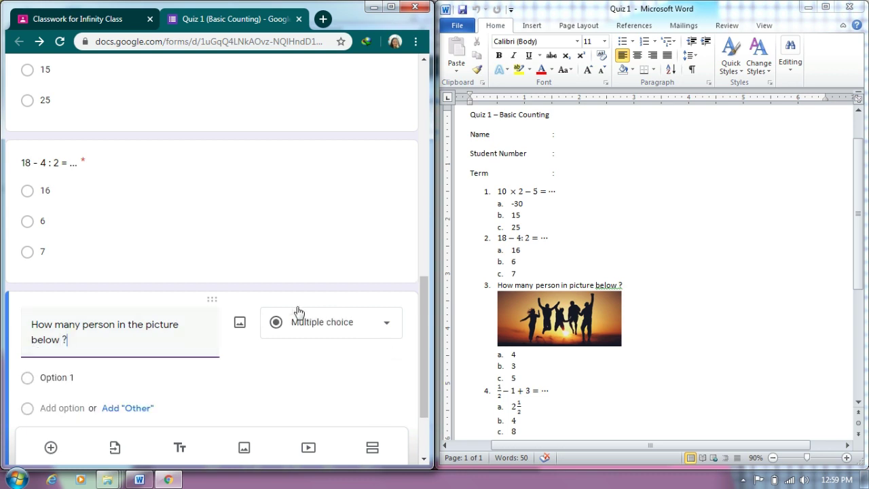
Step: Insert the image sahabat from the Downloads folder into the question "How many person in the picture below ?"
click(240, 325)
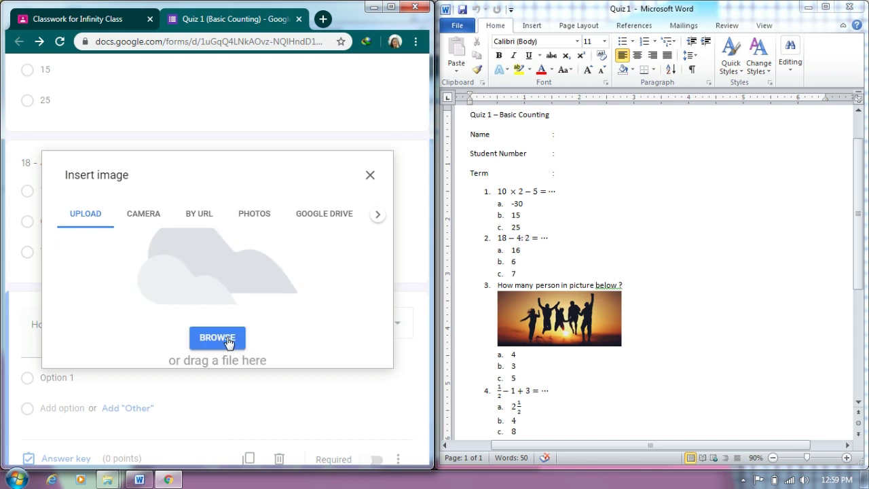
click(229, 343)
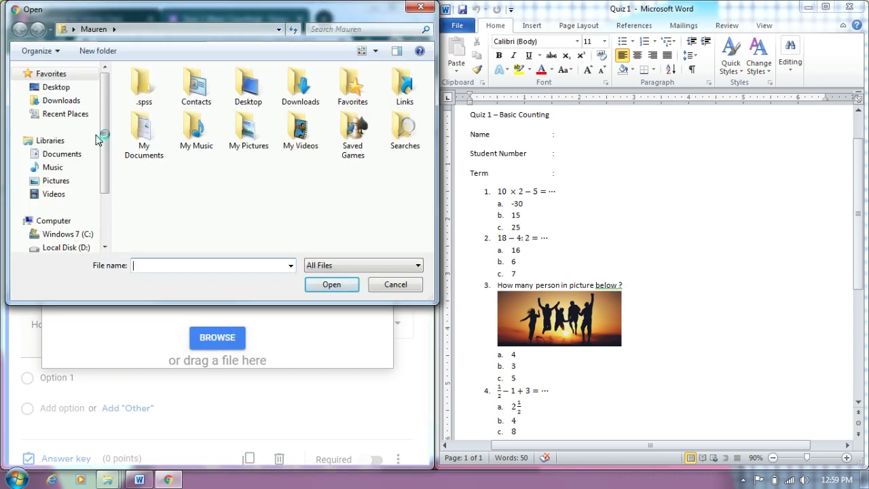
click(56, 100)
click(156, 155)
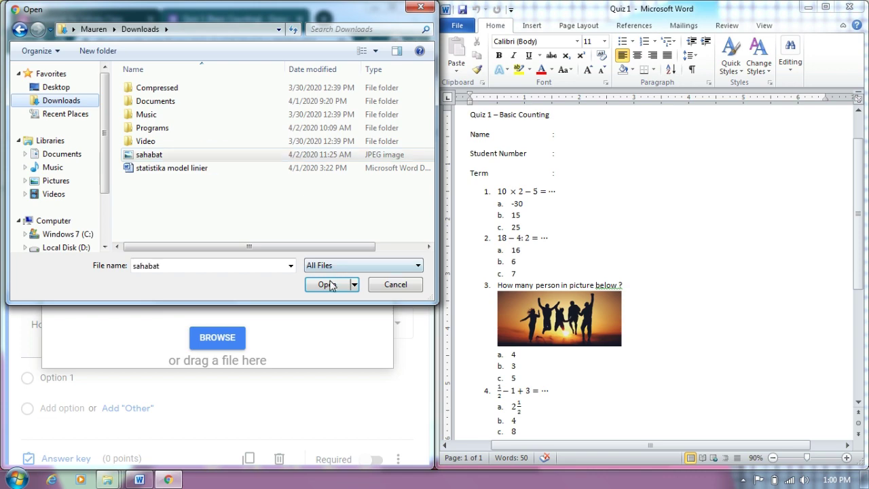
click(327, 284)
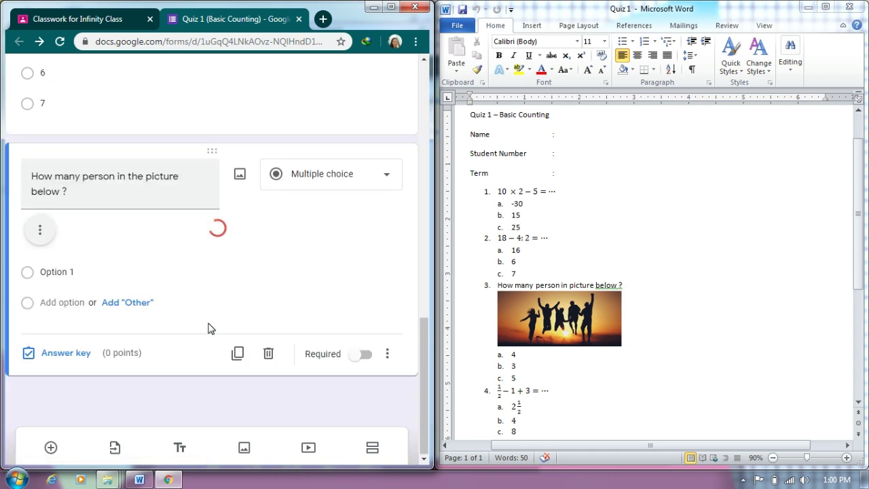
scroll(212, 328, down, 2)
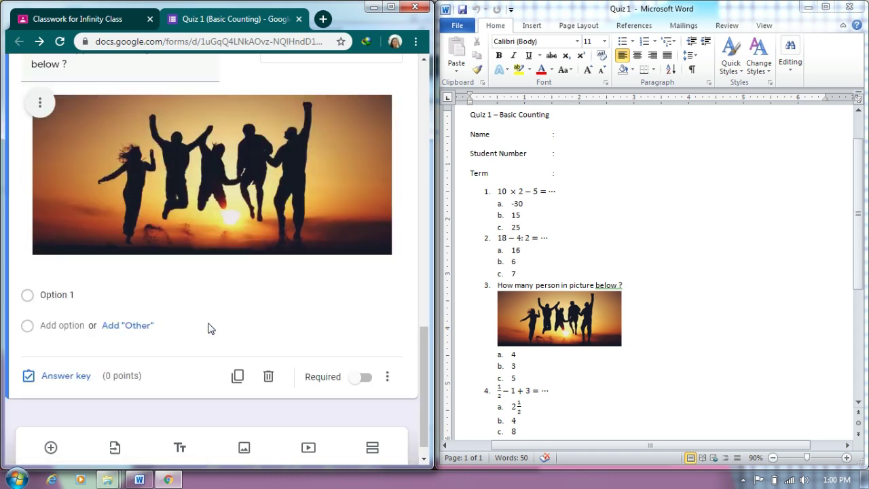
Step: Enter 4, 3 and 5 as the answer options of the picture question
click(41, 296)
triple_click(41, 297)
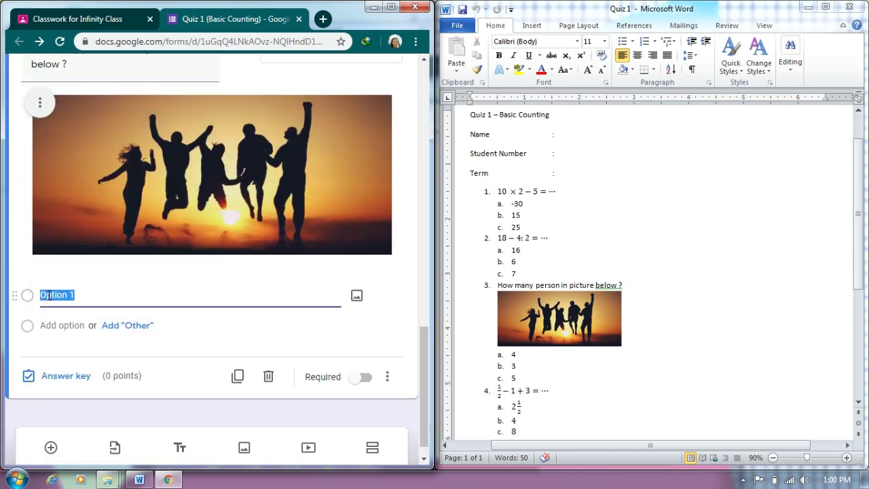
text(4)
click(71, 348)
text(3)
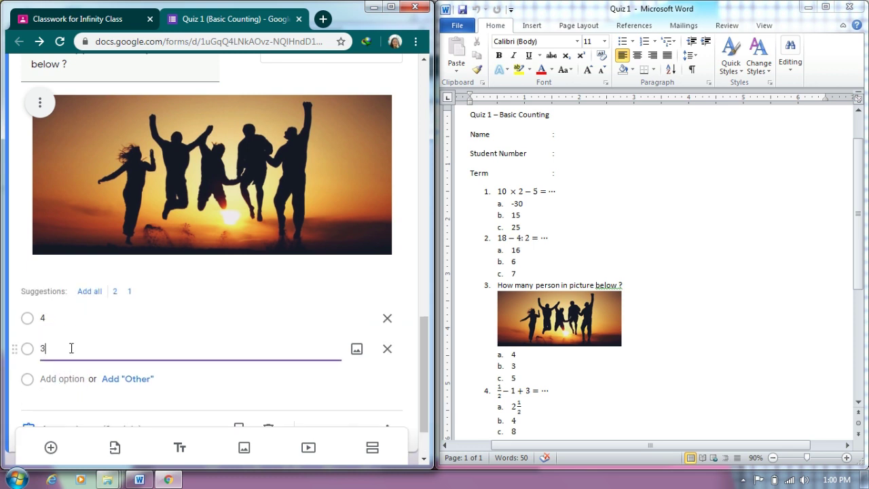
scroll(68, 339, down, 1)
click(63, 303)
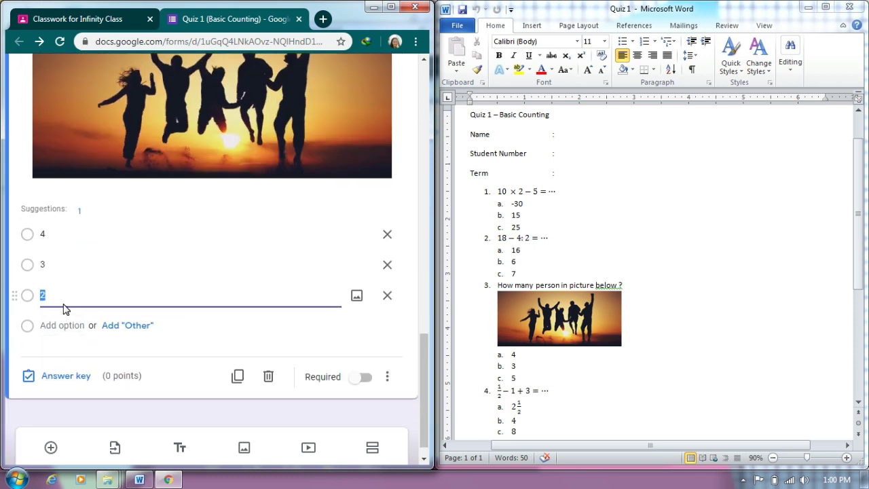
Step: Make the picture question required and mark 5 as its correct answer worth 25 points
click(364, 379)
click(40, 376)
scroll(68, 306, down, 3)
click(35, 329)
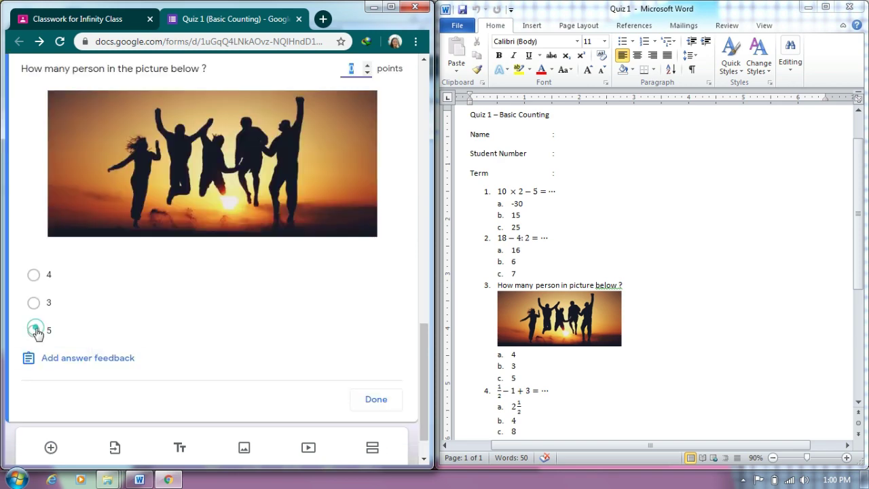
scroll(363, 195, up, 2)
scroll(182, 314, down, 3)
click(368, 356)
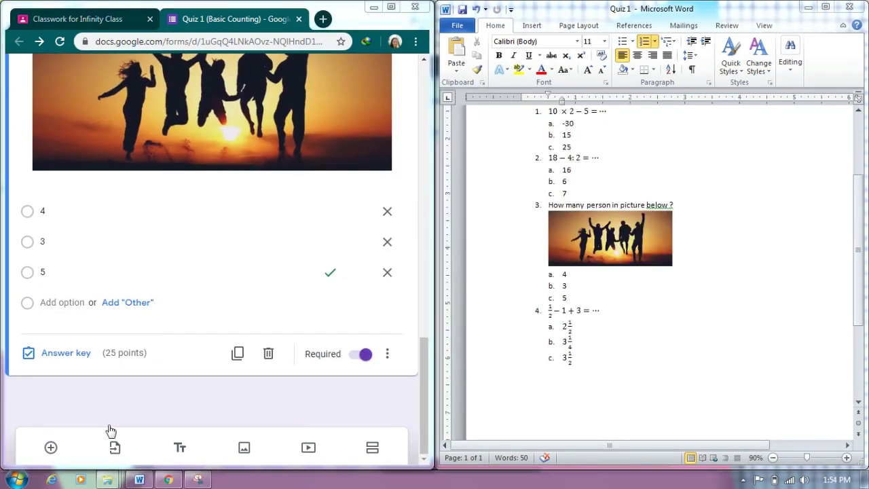
Step: Add a new multiple-choice question and save a Snipping Tool capture of the expression "1/2 - 1 + 3 = ..." from the Word document
click(51, 448)
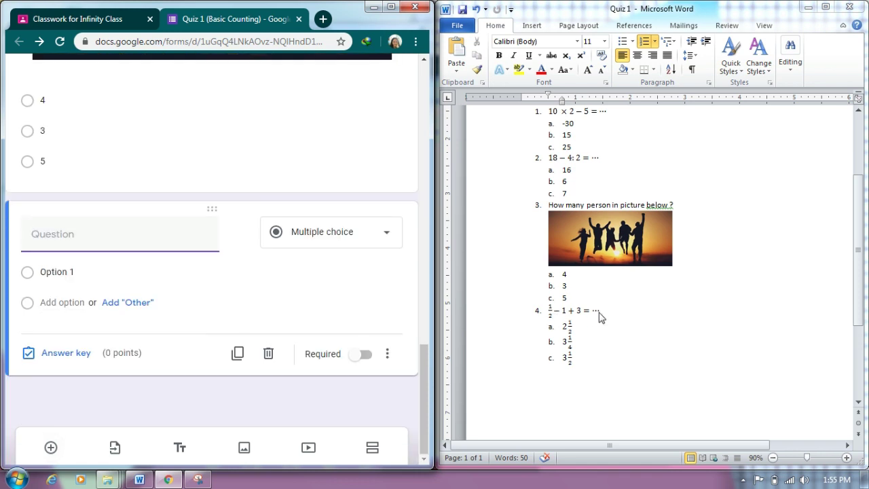
click(557, 312)
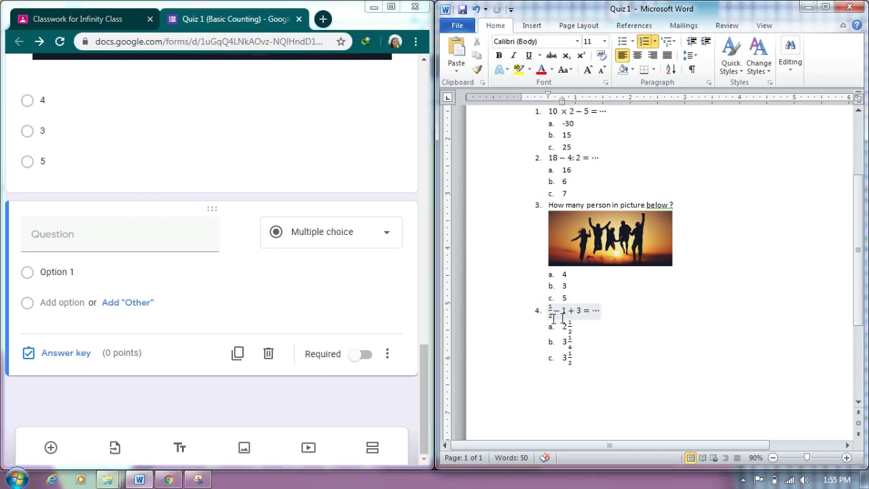
click(17, 479)
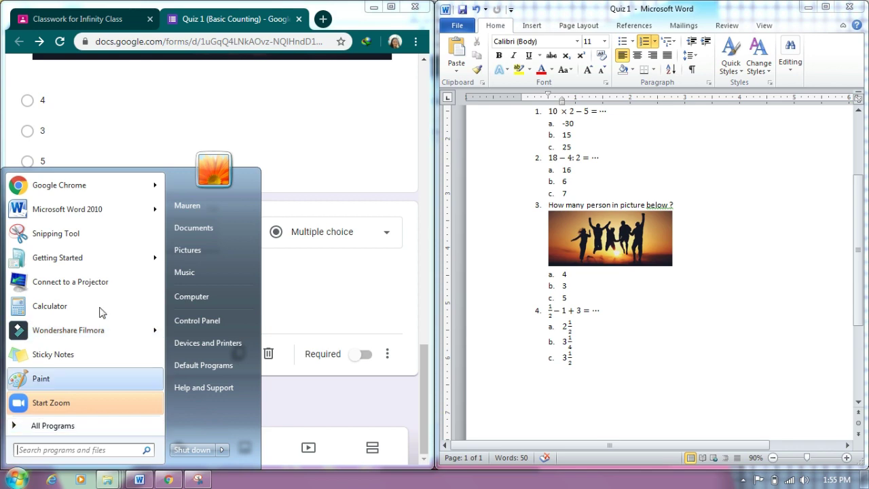
click(80, 233)
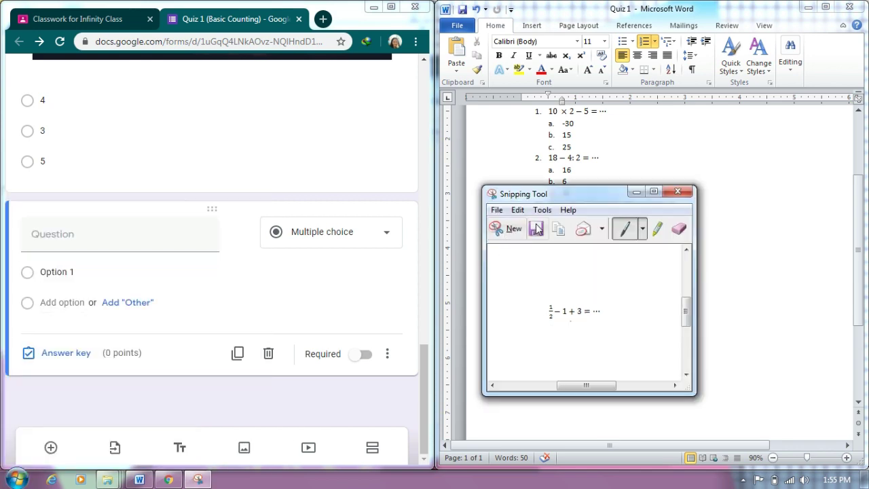
click(503, 228)
drag(546, 304, 608, 323)
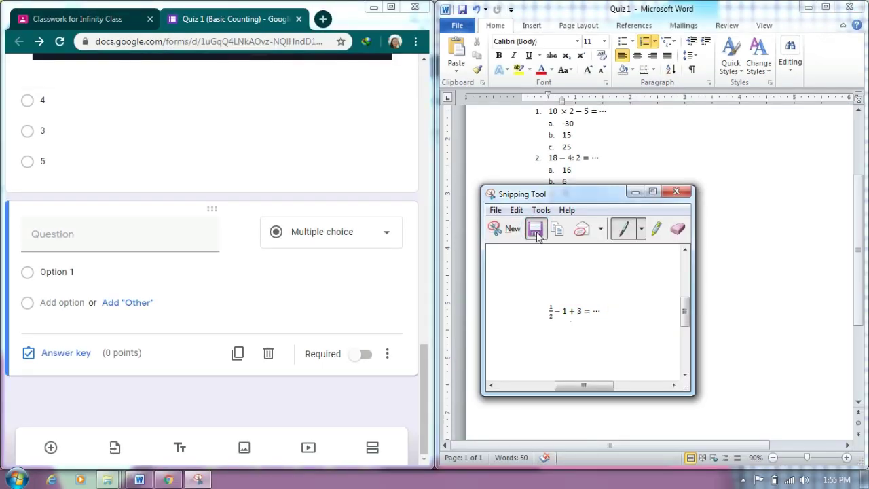
click(535, 230)
click(759, 427)
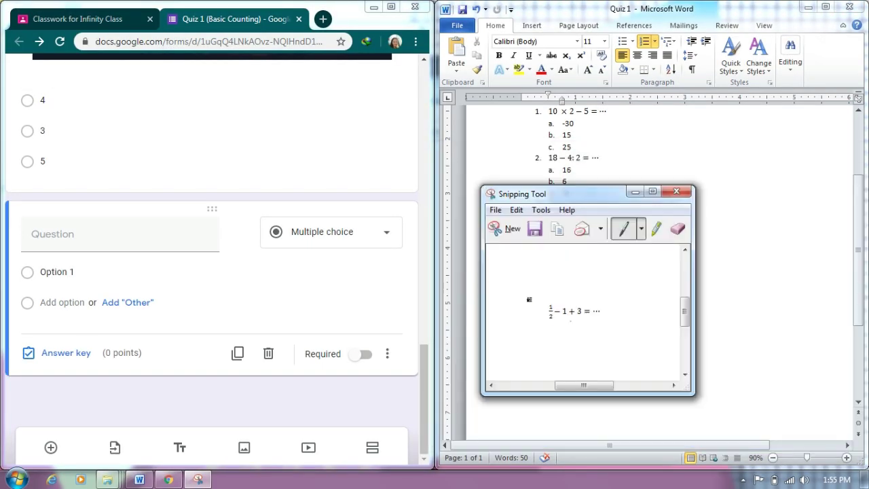
Step: Insert the image Capture from the Pictures library into the new question
click(178, 233)
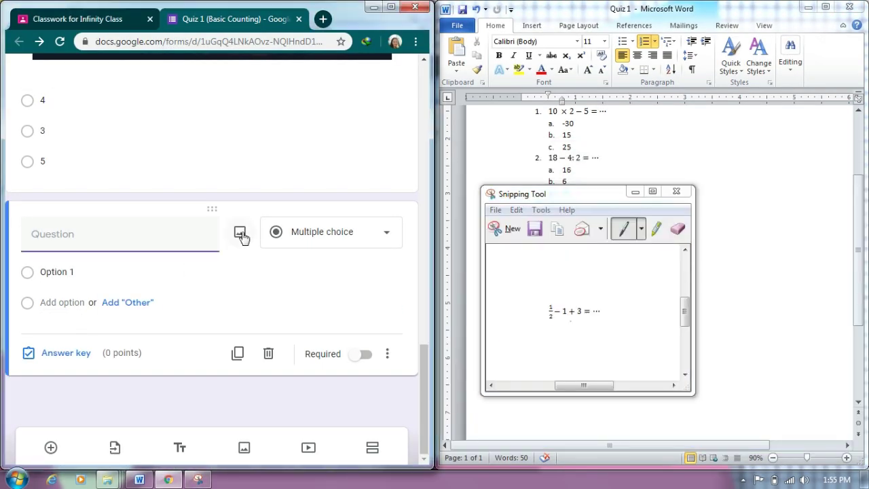
click(241, 233)
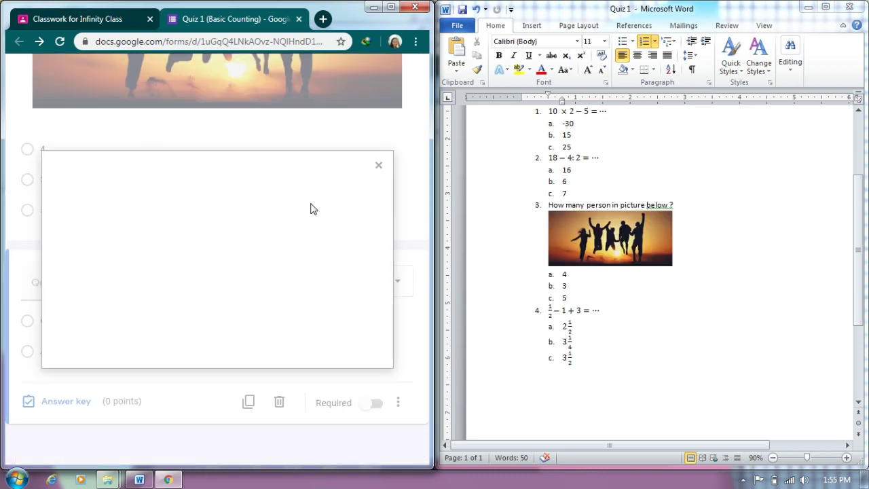
click(204, 337)
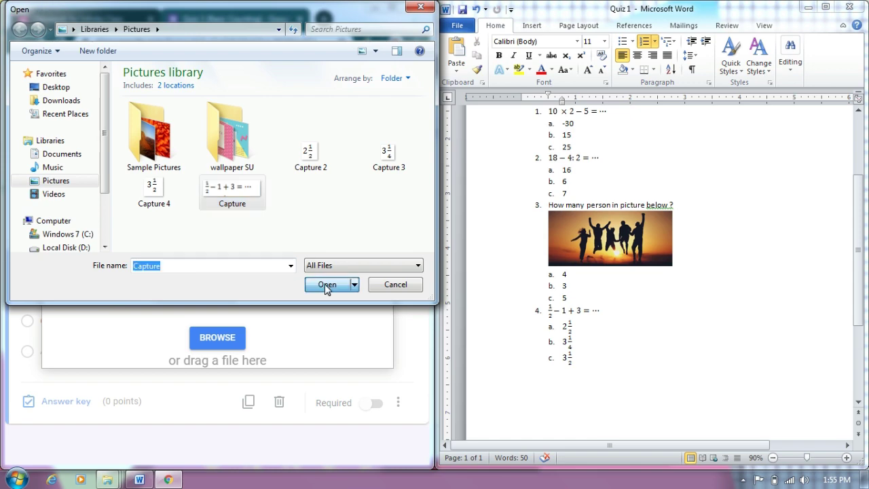
click(329, 285)
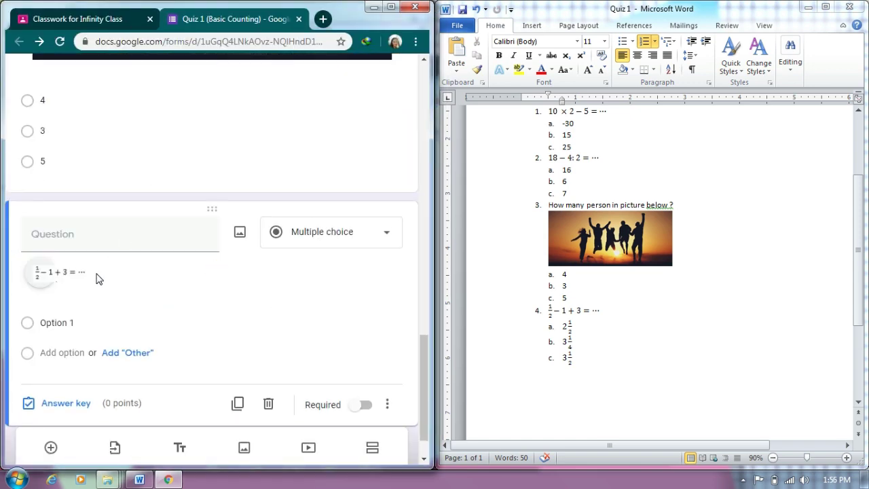
Step: Add the image Capture 2, showing 2 1/2, from the Pictures library to the first answer option
click(126, 273)
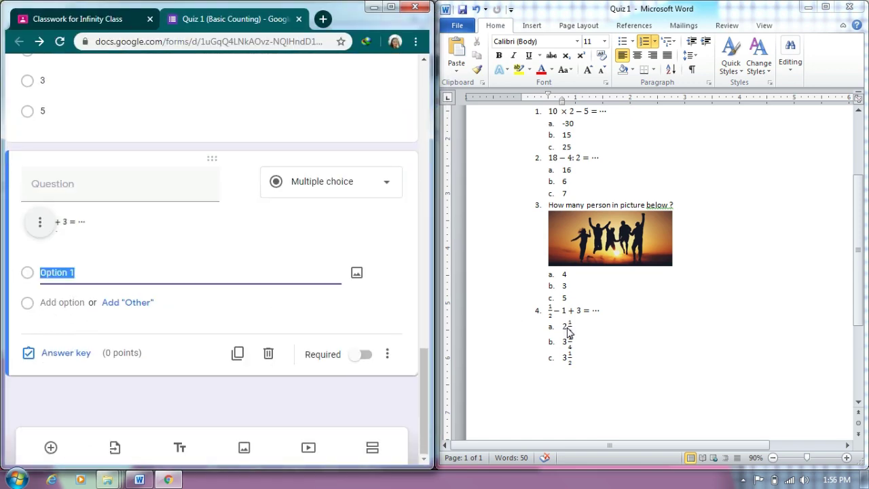
click(569, 331)
click(569, 344)
click(569, 359)
click(57, 273)
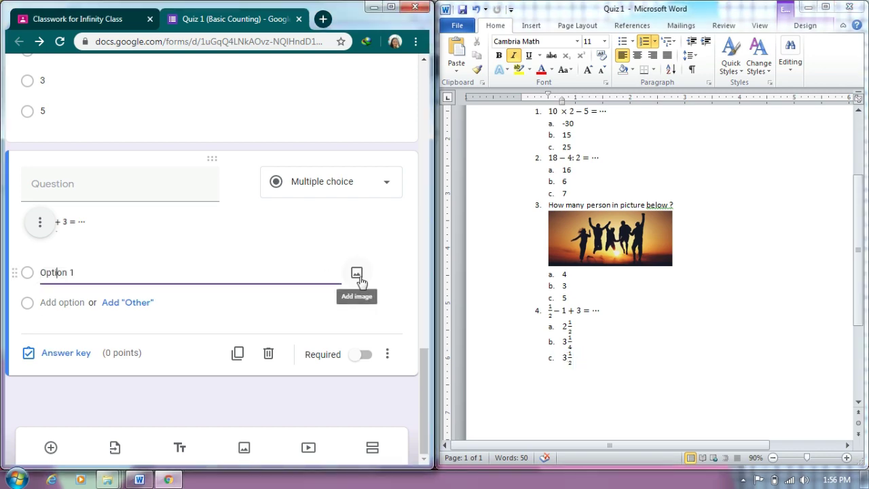
click(358, 274)
click(218, 337)
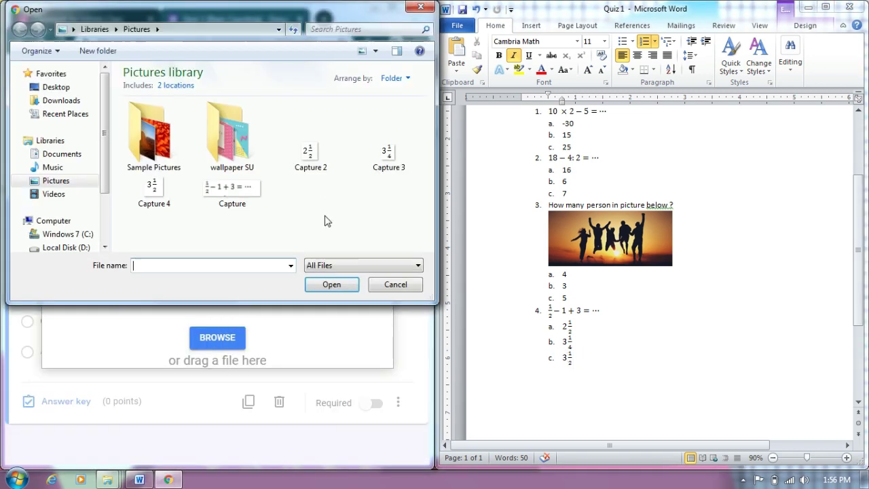
click(306, 150)
click(332, 283)
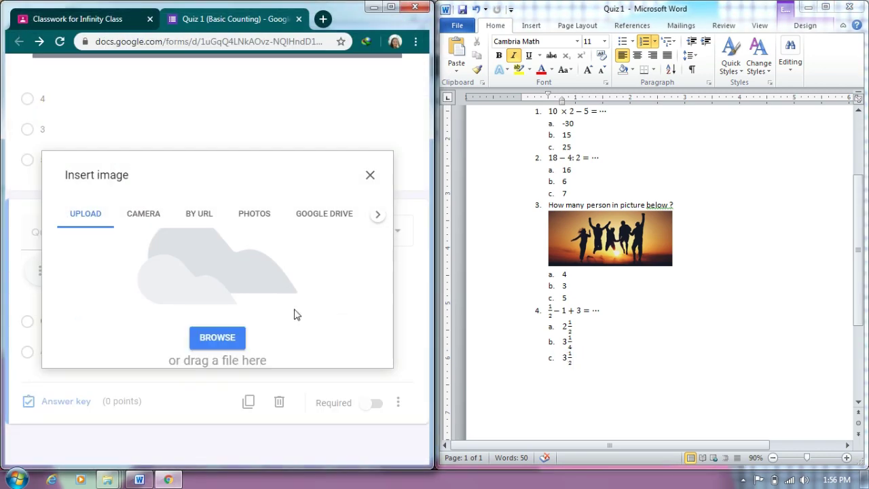
Step: Add a second answer option and insert the image Capture 3, showing 3 1/4, from the Pictures library
click(89, 338)
click(355, 337)
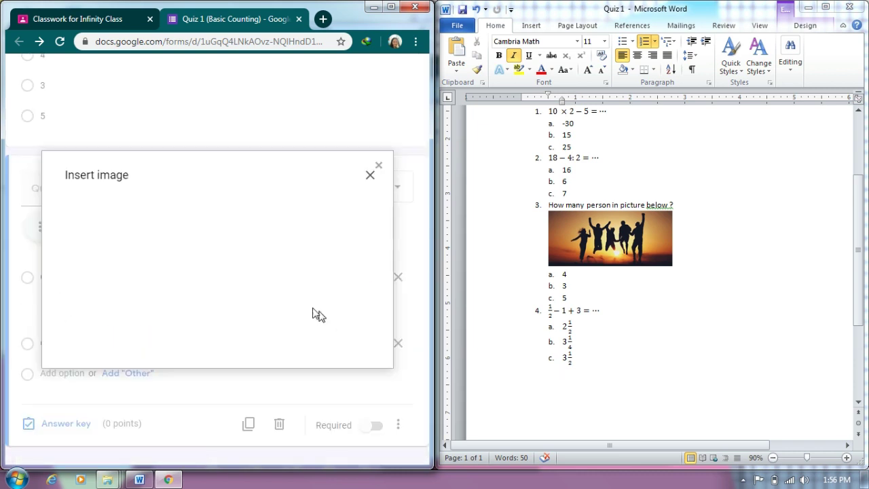
click(217, 337)
click(388, 134)
click(330, 285)
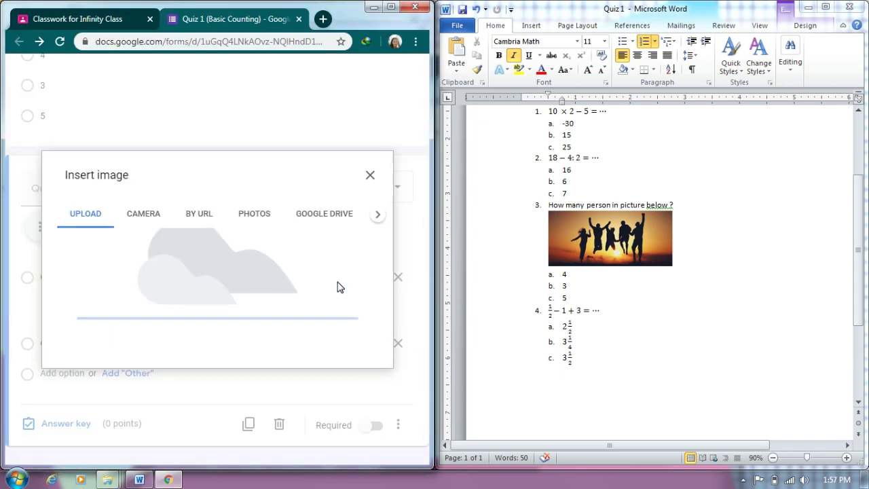
Step: Add a third answer option and insert the image Capture 4, showing 3 1/2, from the Pictures library
click(70, 335)
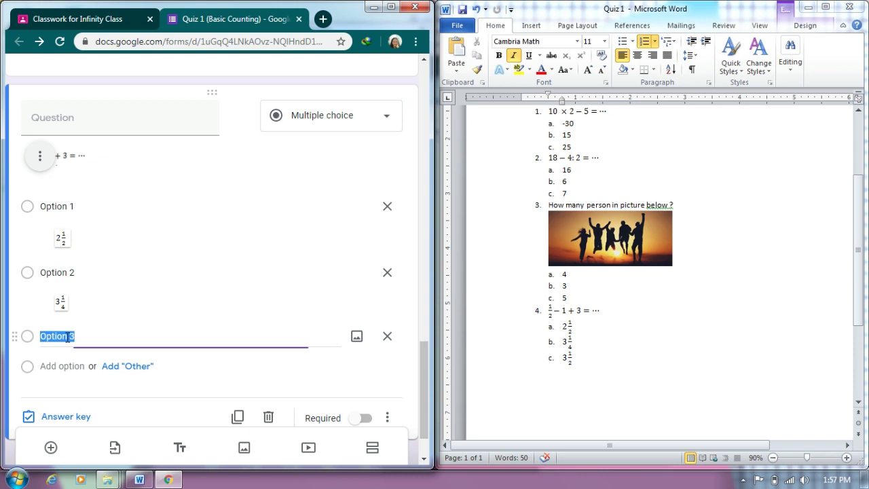
click(355, 338)
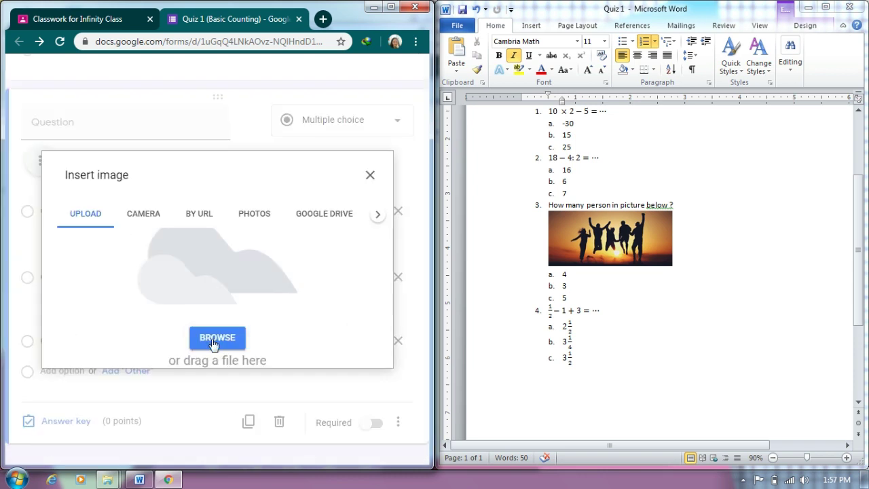
click(213, 339)
click(149, 157)
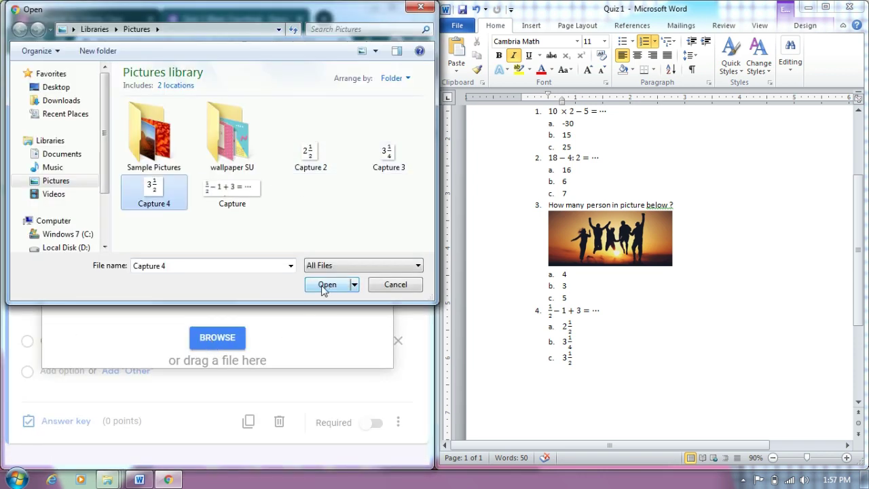
click(326, 287)
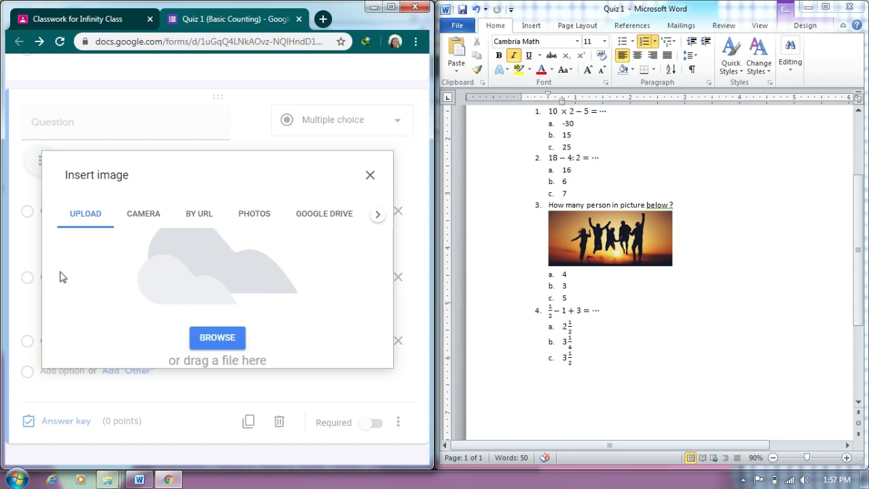
Step: Mark Option 1, showing 2 1/2, as the correct answer worth 25 points and make the fraction question required
click(63, 365)
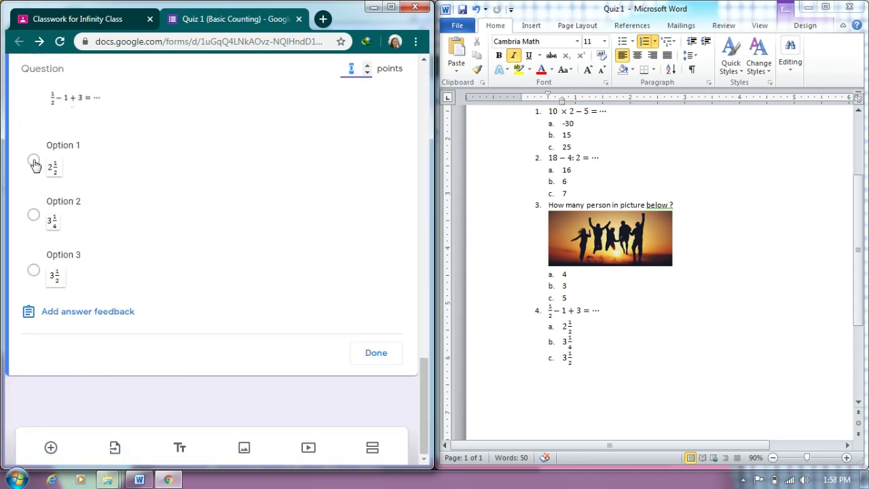
click(34, 161)
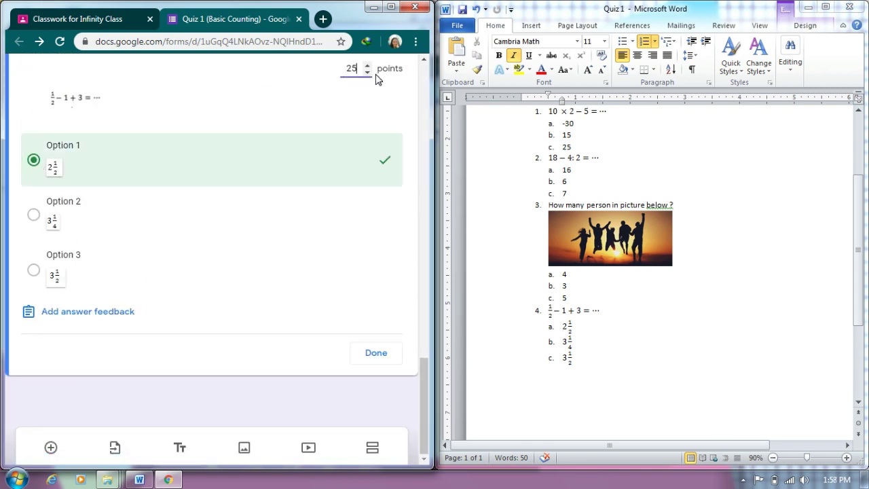
click(376, 352)
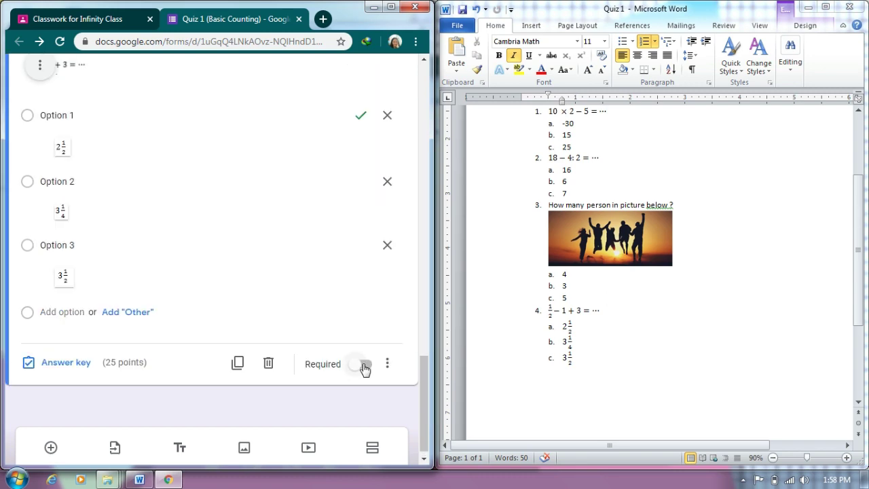
click(365, 368)
click(387, 363)
click(322, 432)
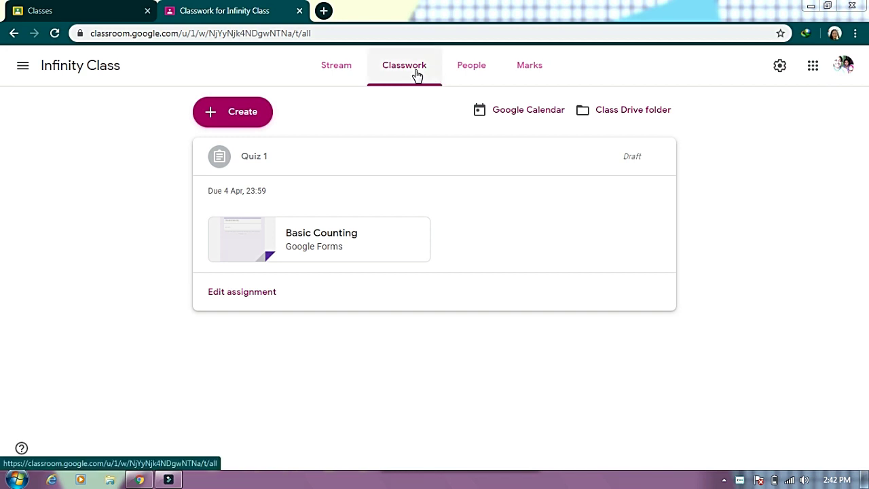
Step: Open the Quiz 1 draft in Infinity Class's classwork for editing and assign it to the students immediately
click(264, 299)
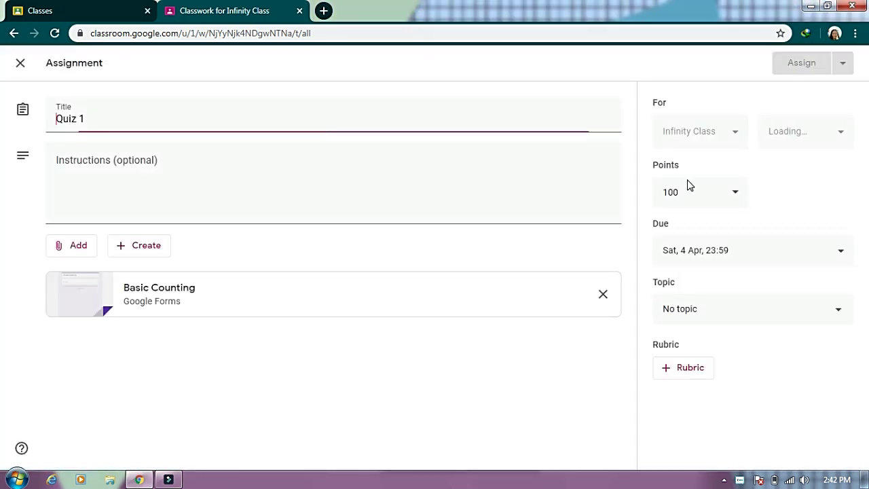
click(844, 65)
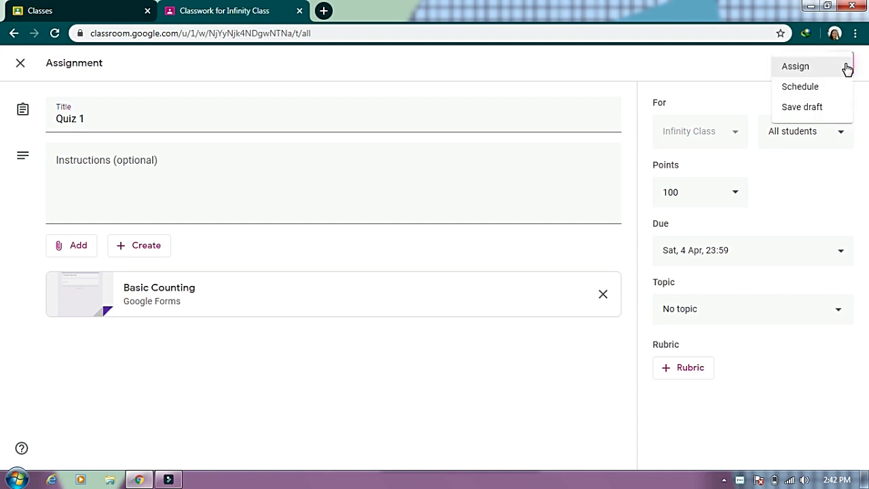
click(801, 68)
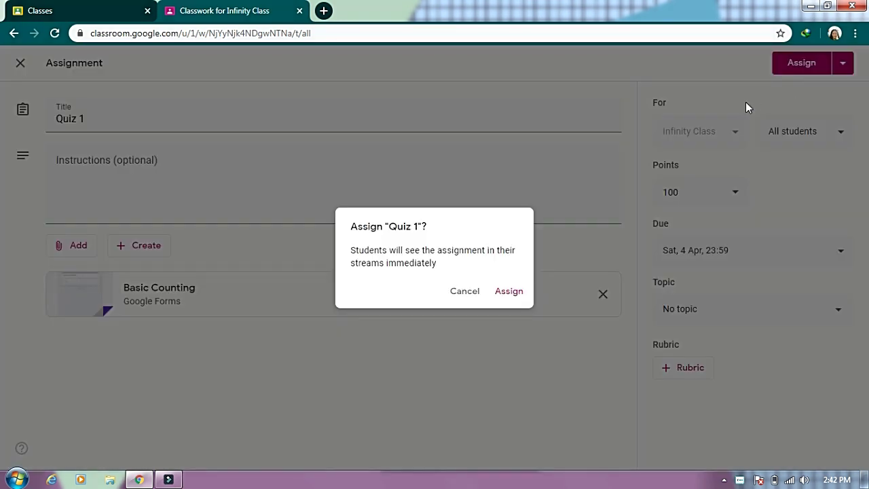
click(509, 291)
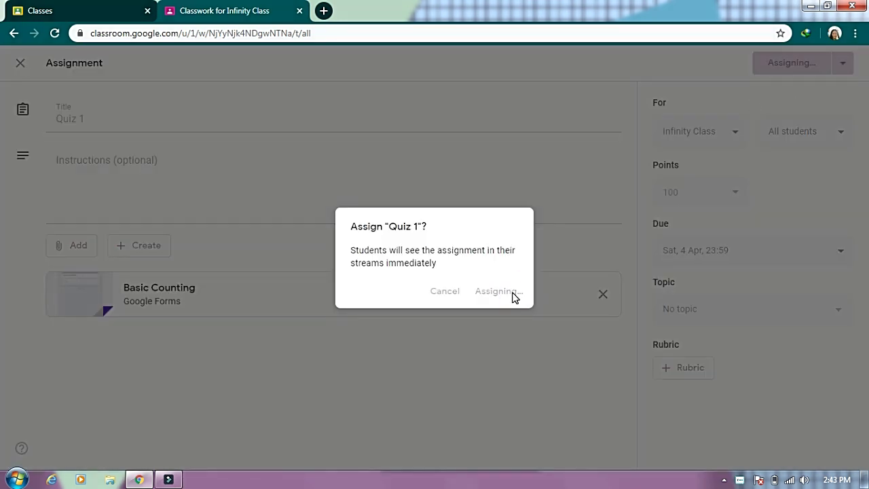